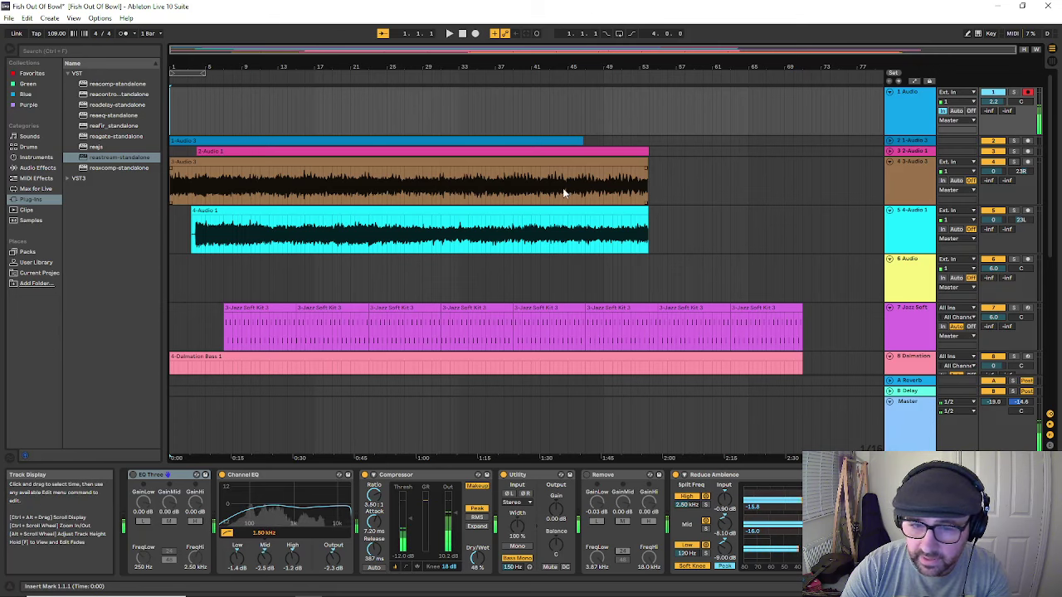
Step: Look over the arrangement's tracks, temporarily unfolding 2 1-Audio 3 and 3 2-Audio 1 to examine their waveforms
scroll(457, 231, down, 1)
scroll(684, 224, up, 1)
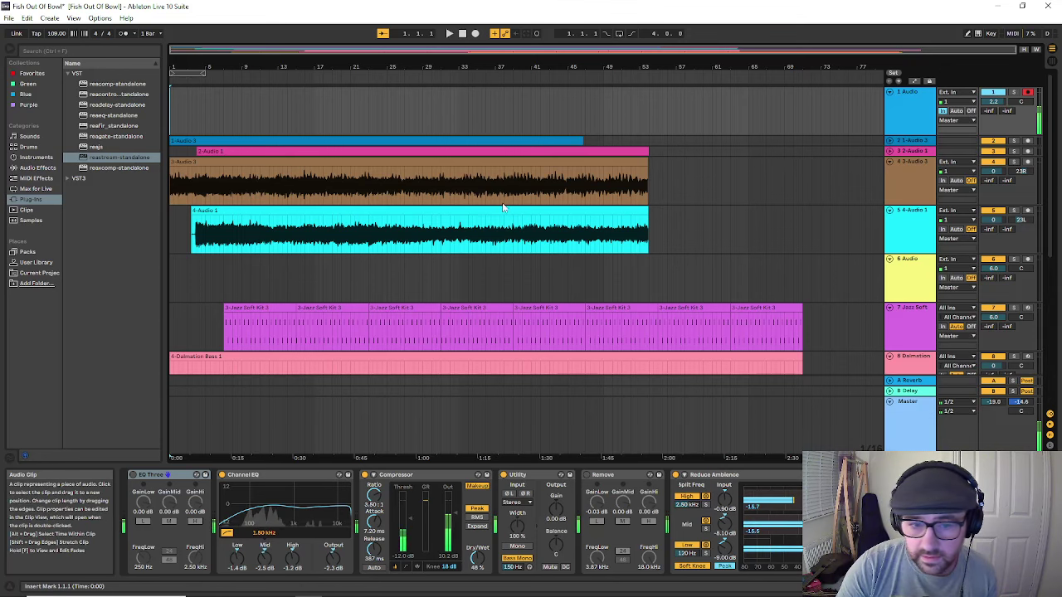
scroll(473, 268, down, 4)
scroll(475, 269, down, 5)
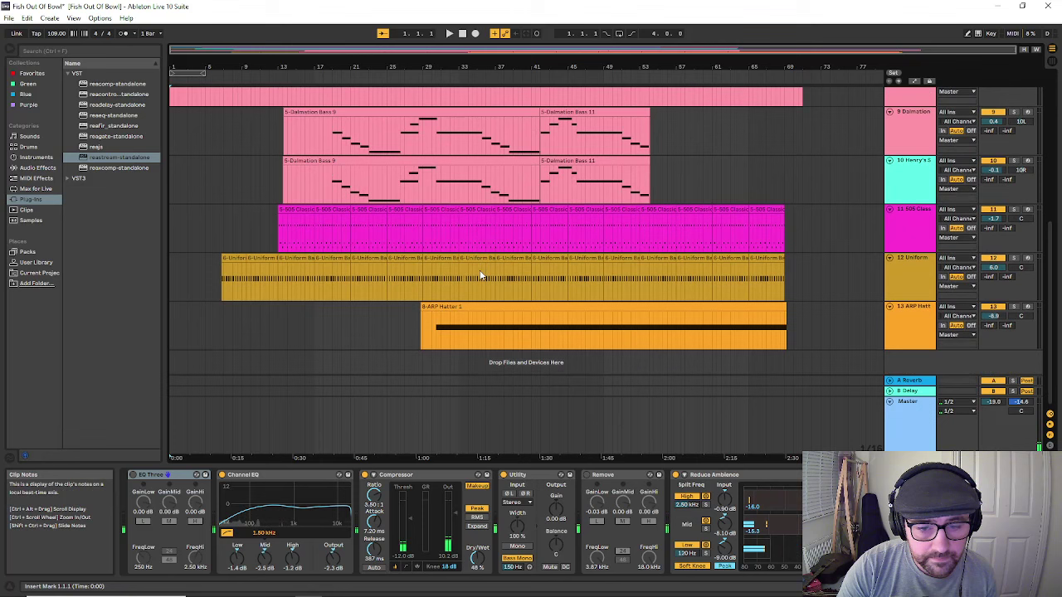
drag(1050, 383, 1050, 207)
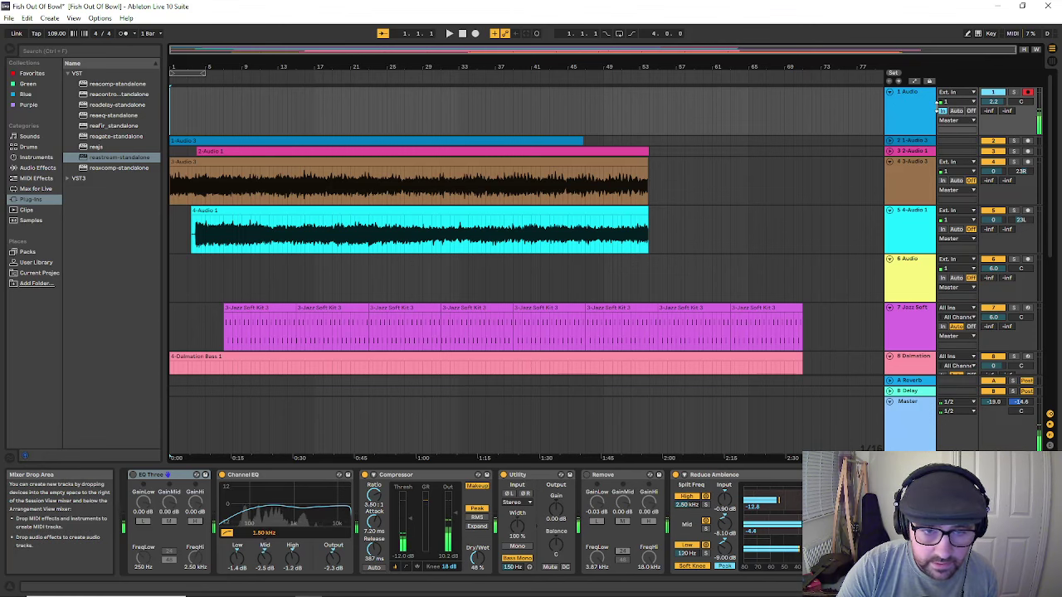
click(889, 141)
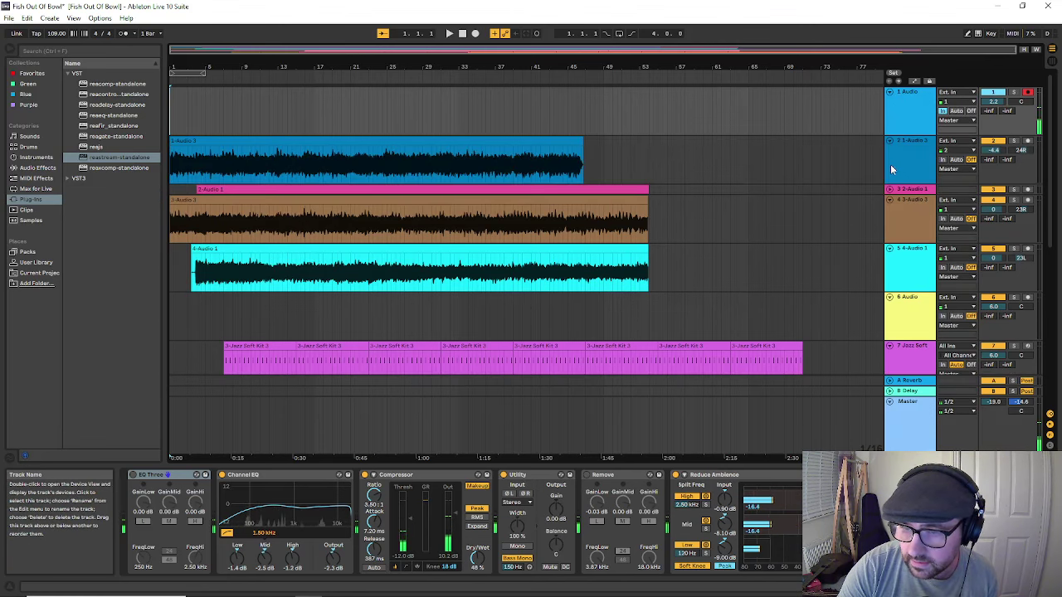
click(890, 190)
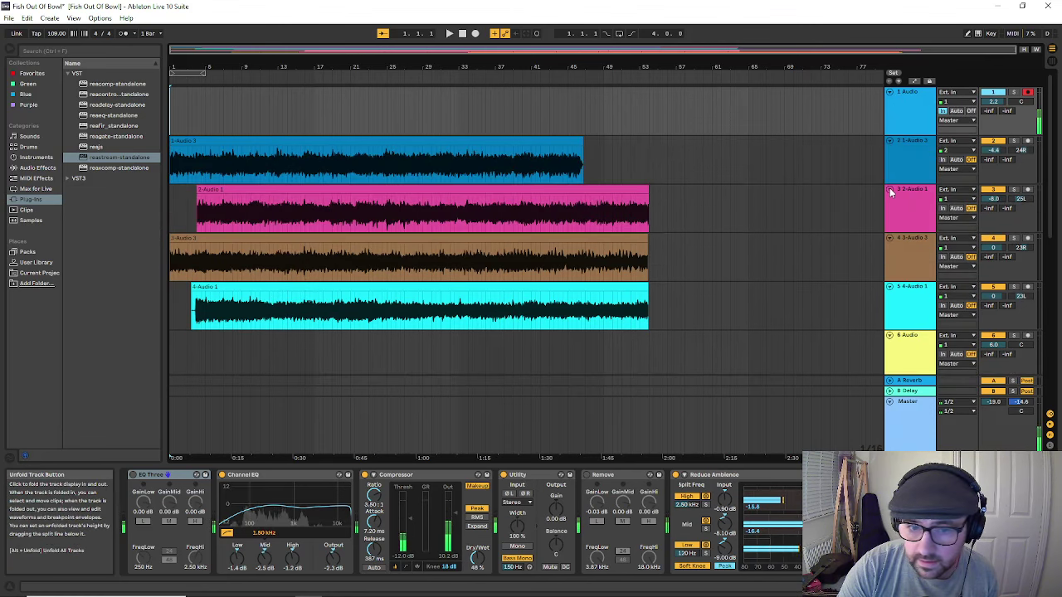
click(889, 143)
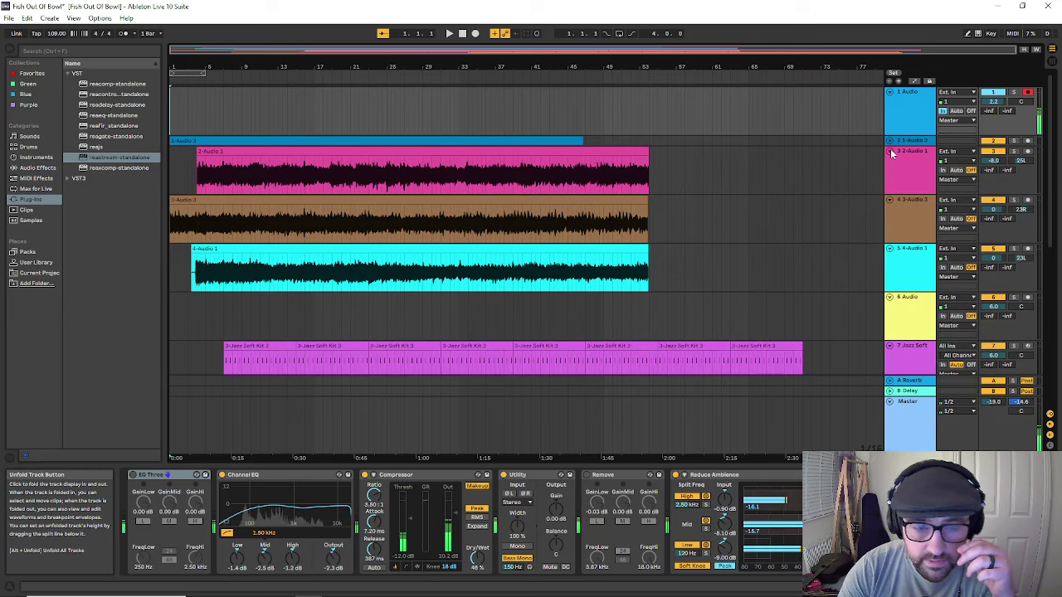
click(890, 151)
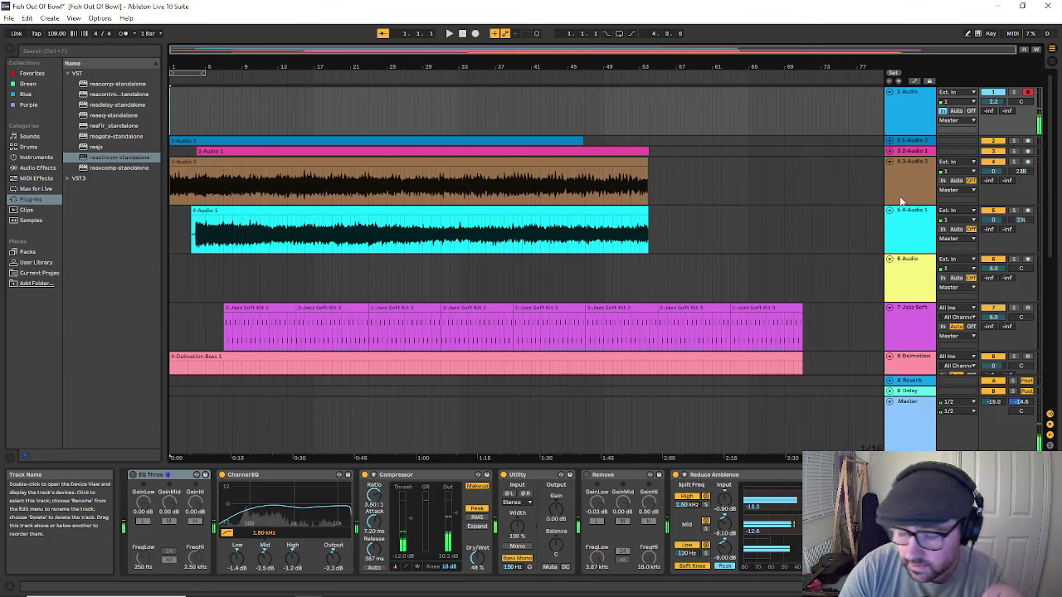
Step: Solo tracks 1 Audio, 4 3-Audio 3 and 5 4-Audio 1, listen from the beginning, and clear the solos after stopping
click(1014, 92)
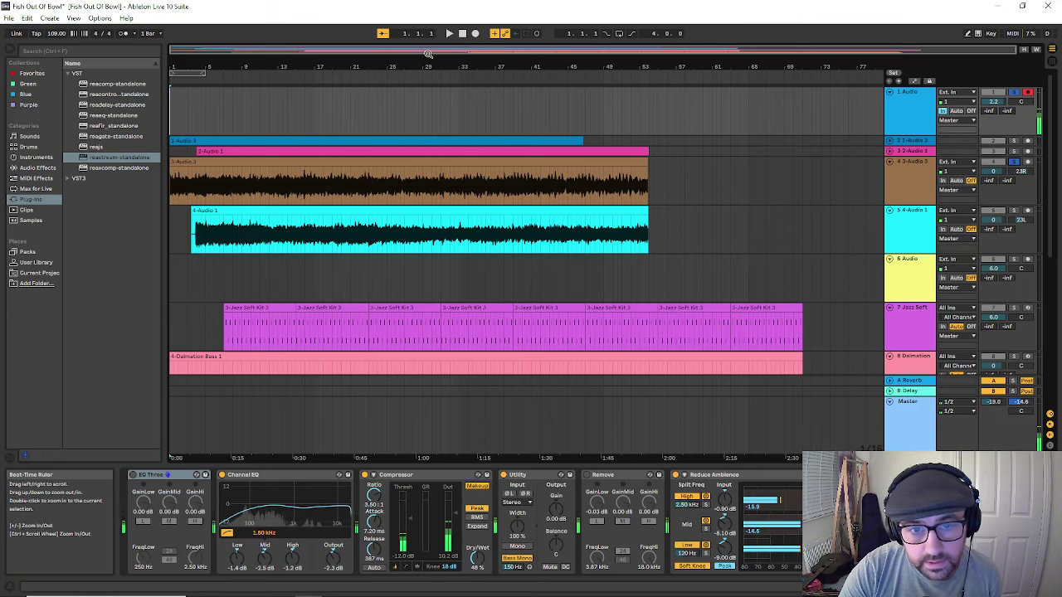
click(449, 34)
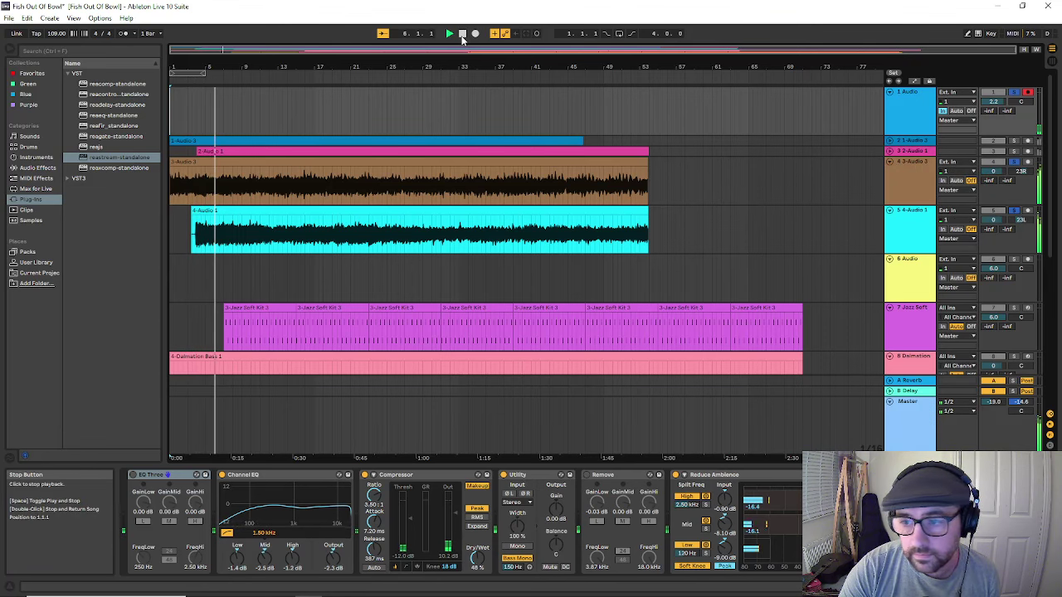
click(1013, 94)
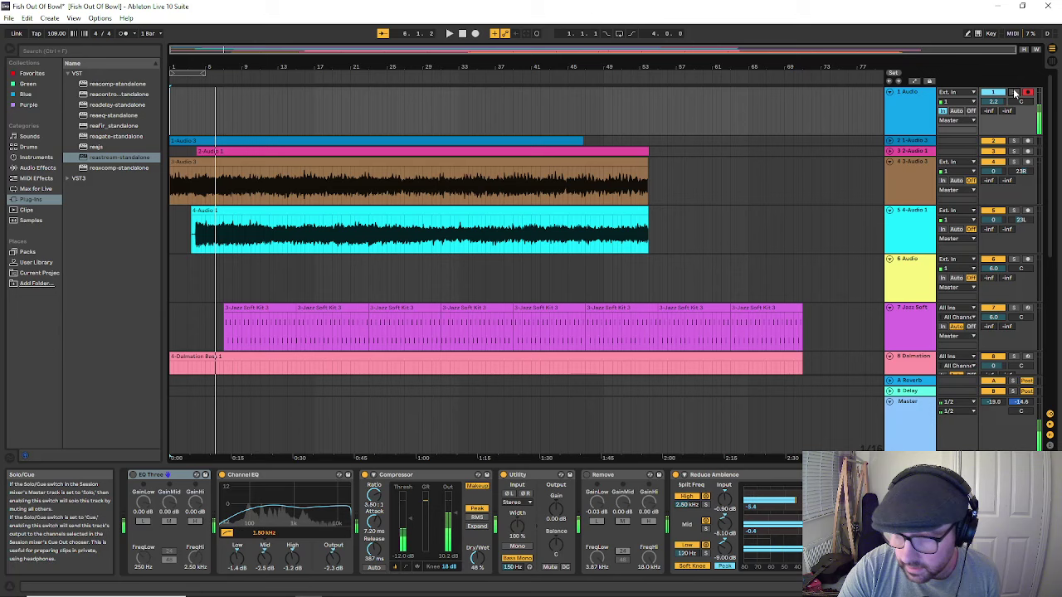
Step: Solo the 1 Audio track, start playback, skip ahead to around bar 6 and solo the 7 Jazz Soft drum track as well
scroll(654, 199, down, 3)
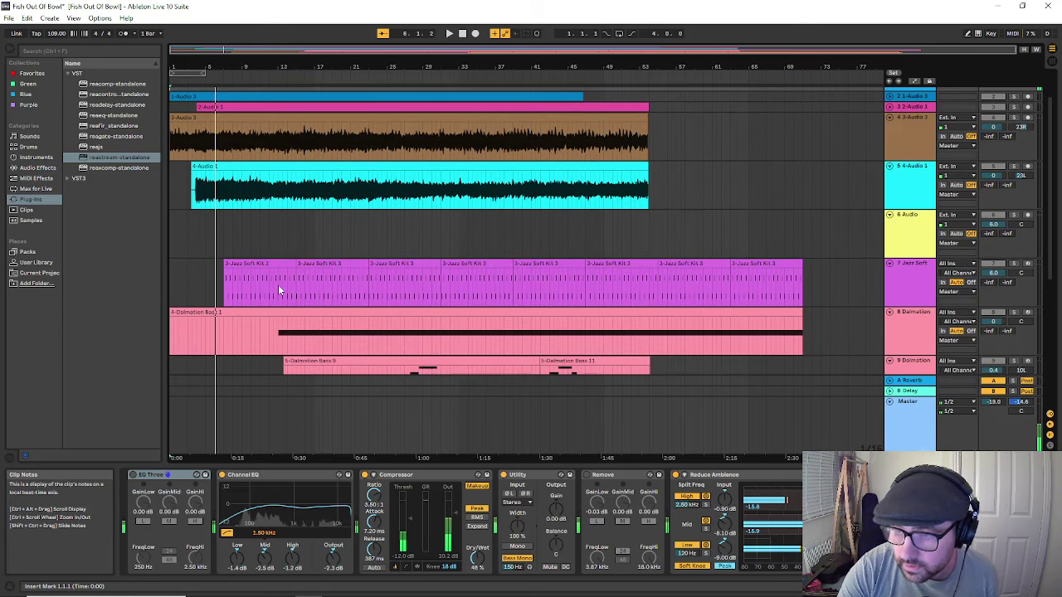
scroll(355, 316, up, 3)
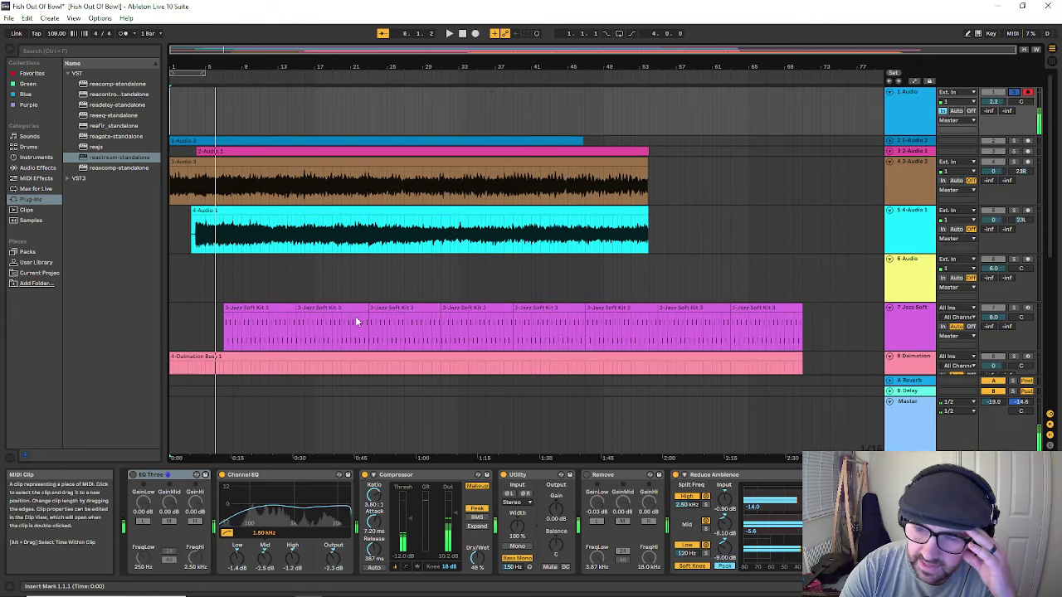
scroll(355, 316, down, 3)
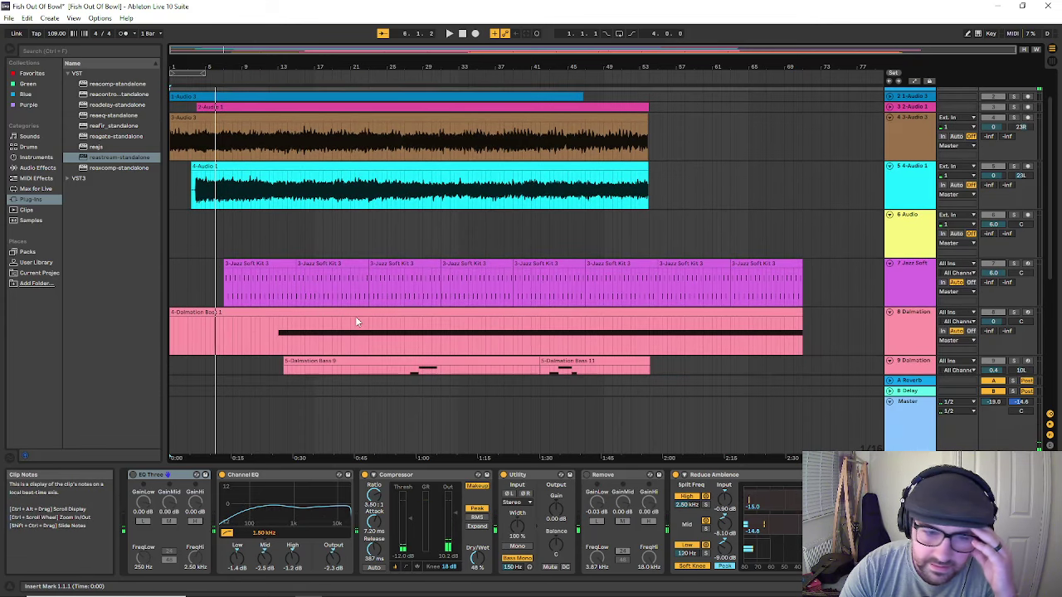
click(449, 33)
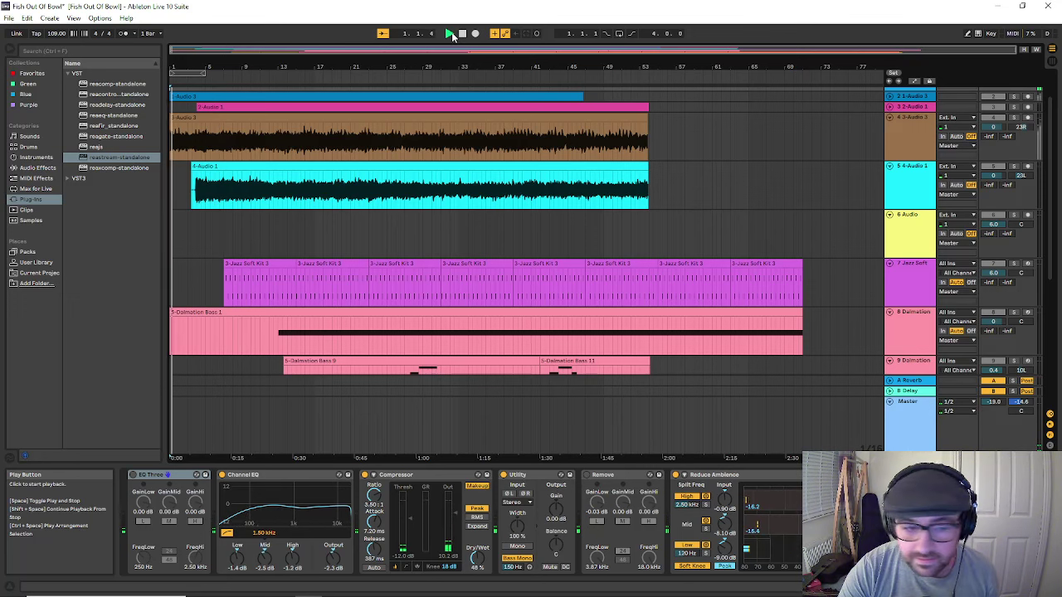
click(221, 77)
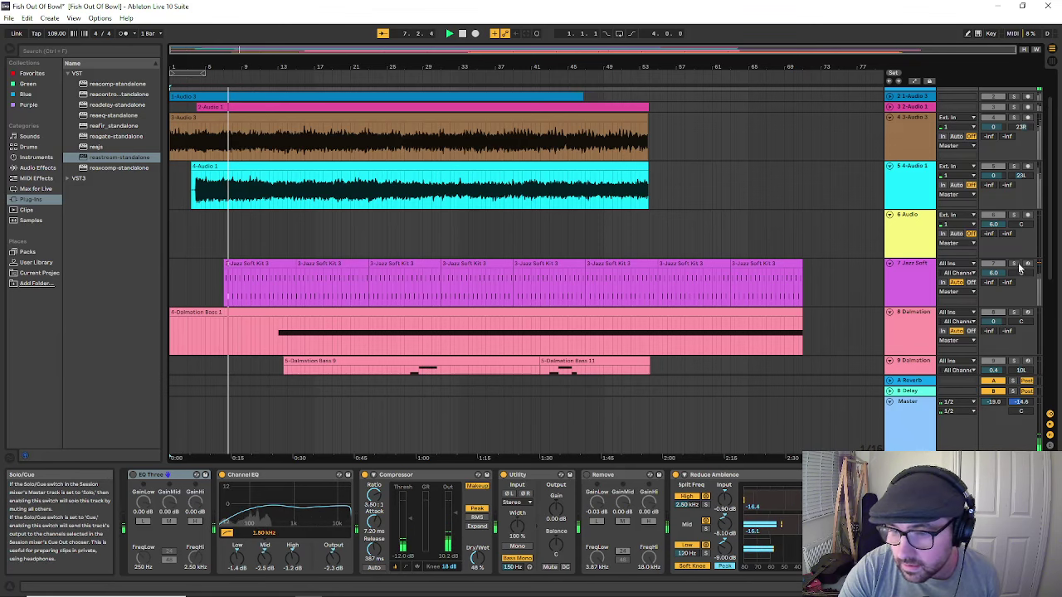
click(1014, 264)
scroll(912, 207, down, 1)
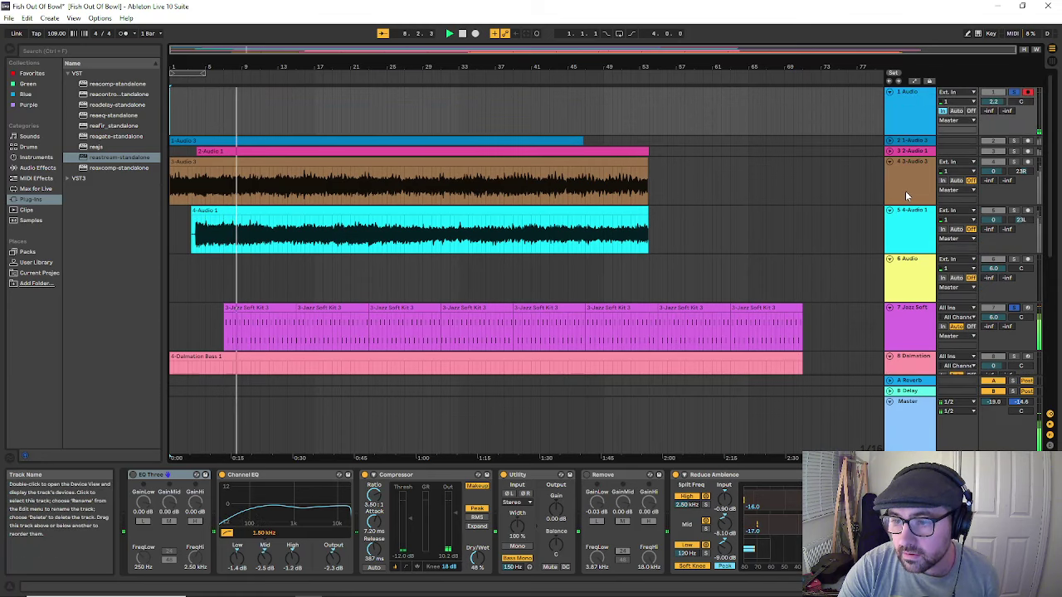
scroll(913, 195, down, 2)
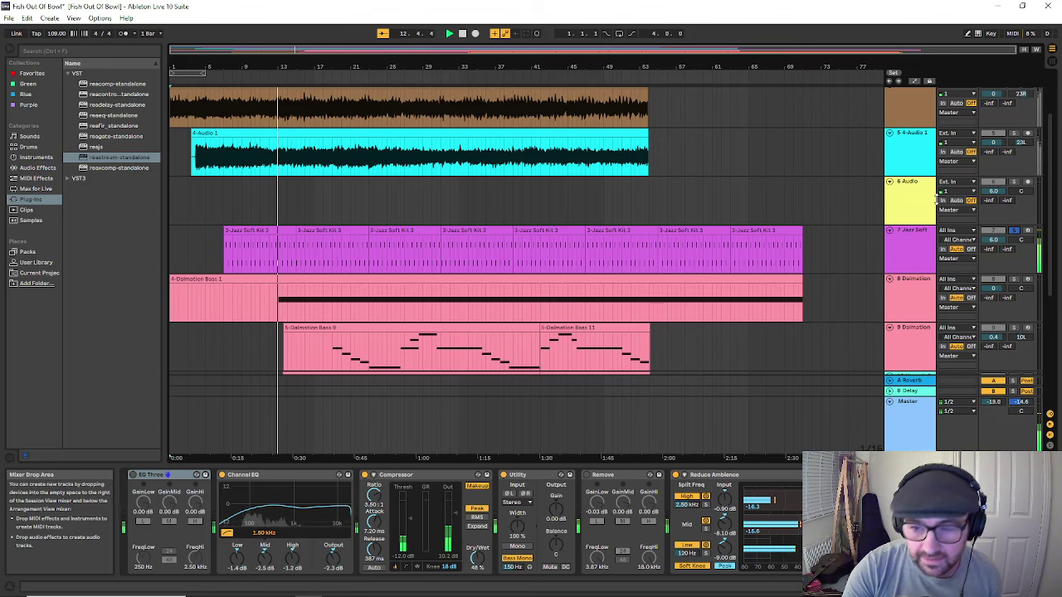
Step: Show the 7 Jazz Soft track's devices while it plays, clear the solos and stop playback
click(915, 257)
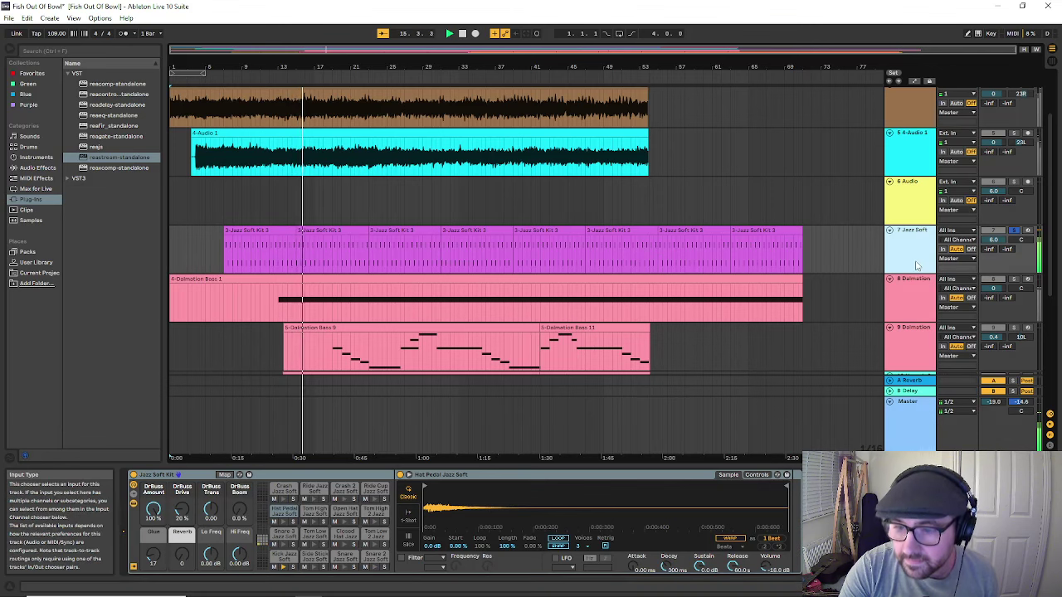
scroll(1016, 221, up, 3)
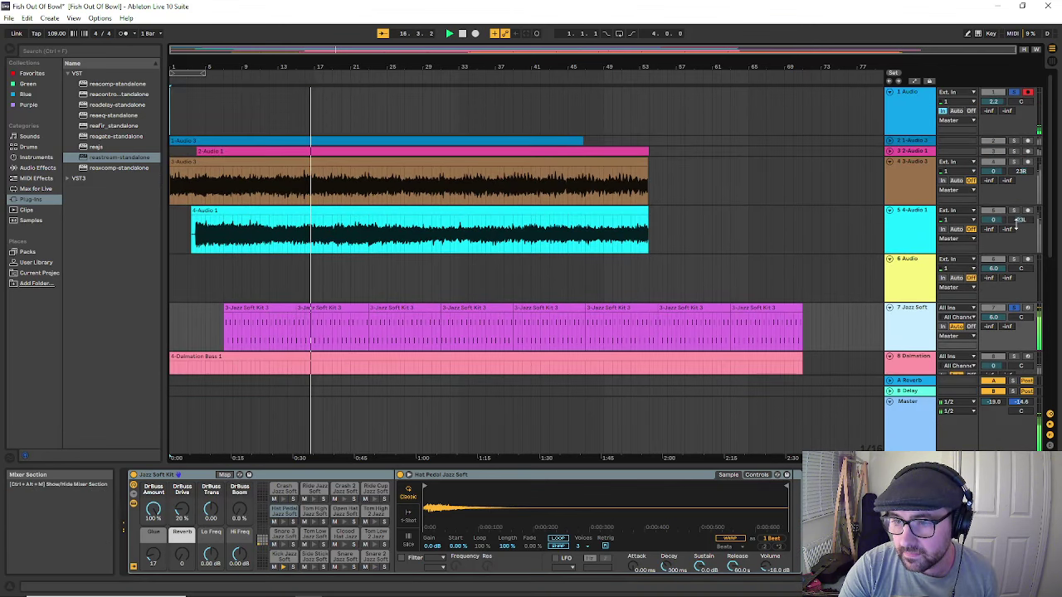
scroll(1016, 221, down, 3)
scroll(1019, 237, up, 2)
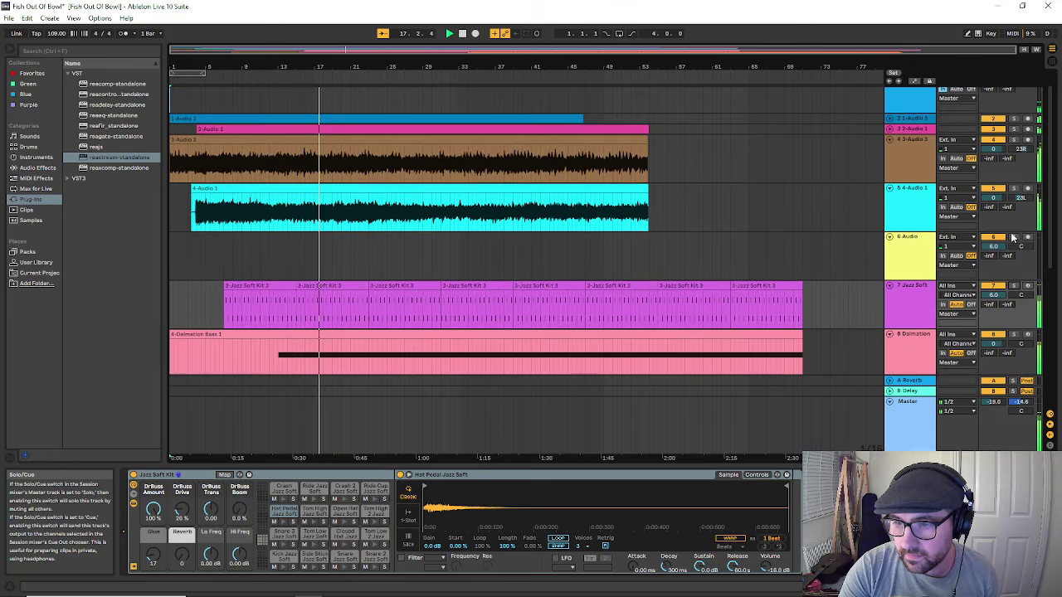
scroll(1012, 238, up, 1)
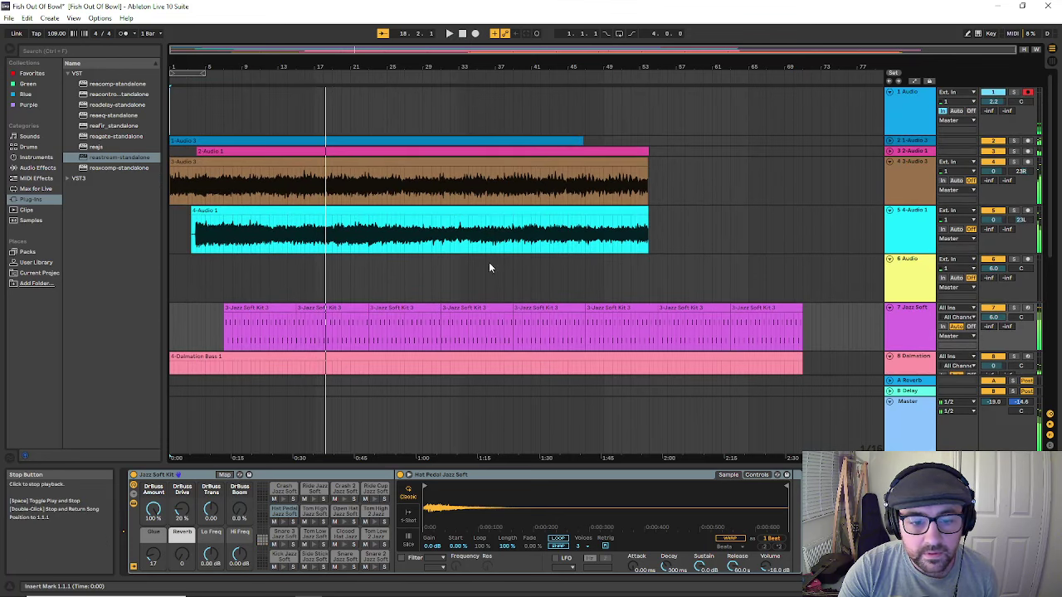
Step: Solo the 1 Audio and 8 Dalmation tracks and play the arrangement from around bar 10
scroll(488, 268, down, 6)
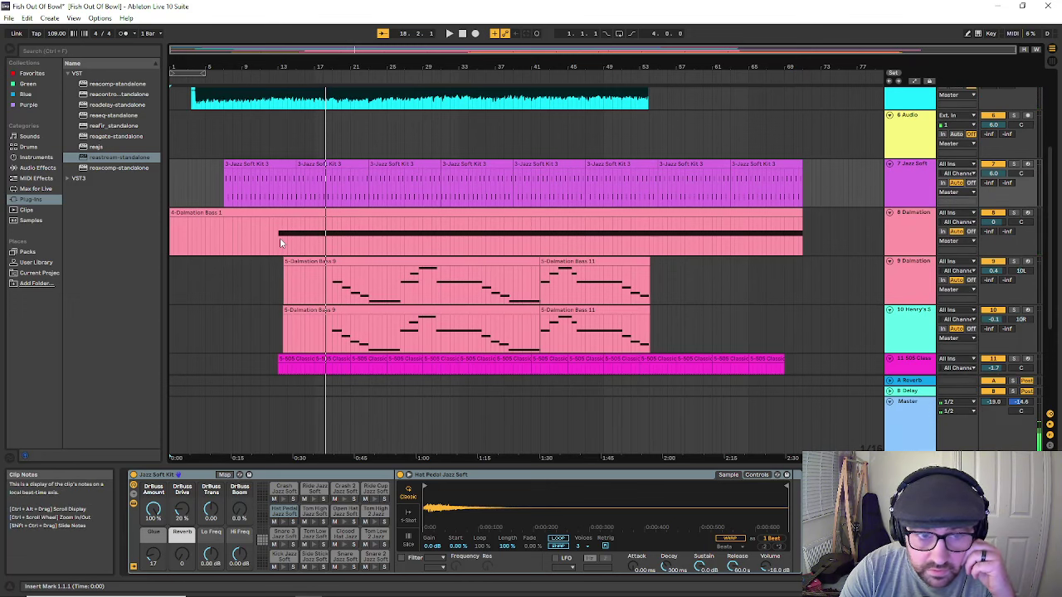
scroll(1009, 145, up, 5)
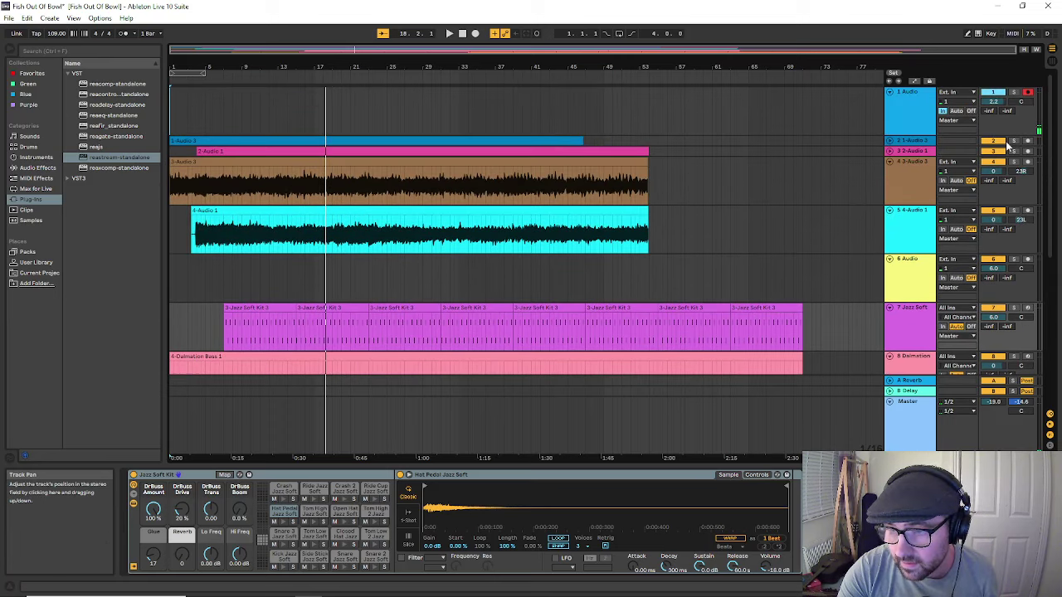
scroll(1039, 241, down, 5)
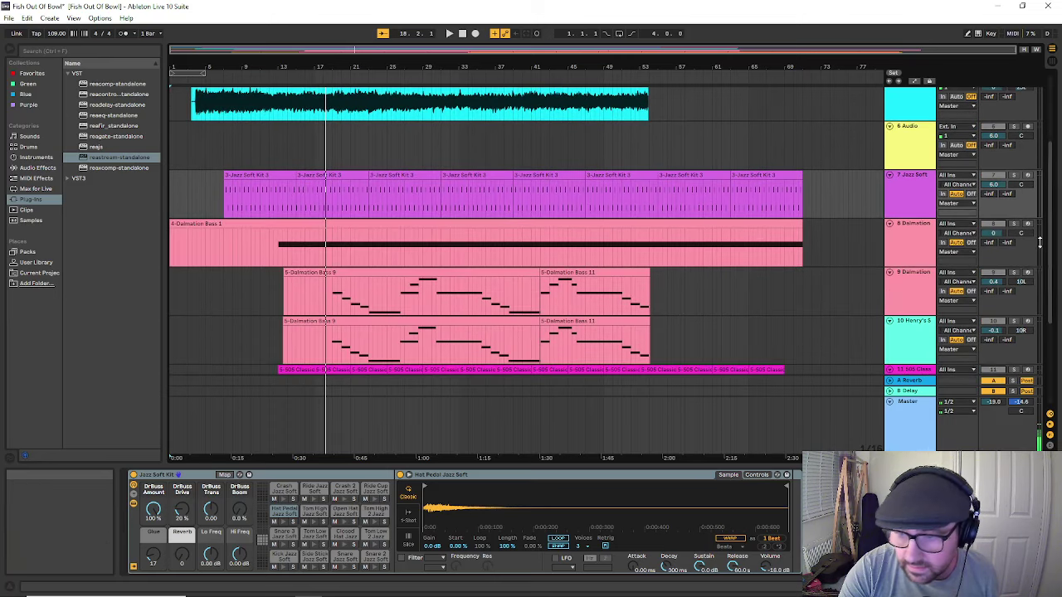
click(1013, 224)
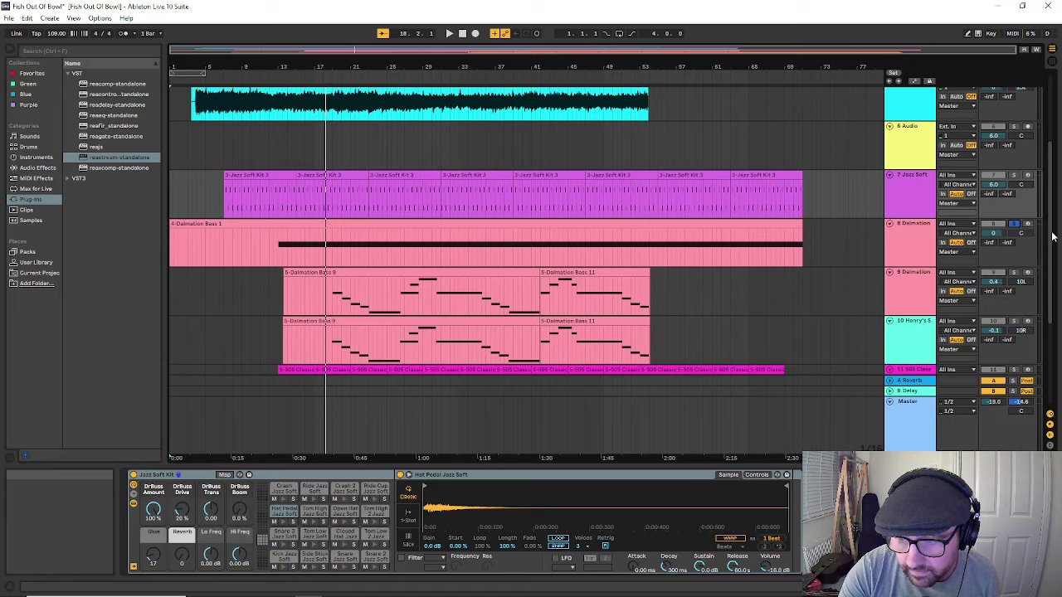
scroll(1052, 237, up, 5)
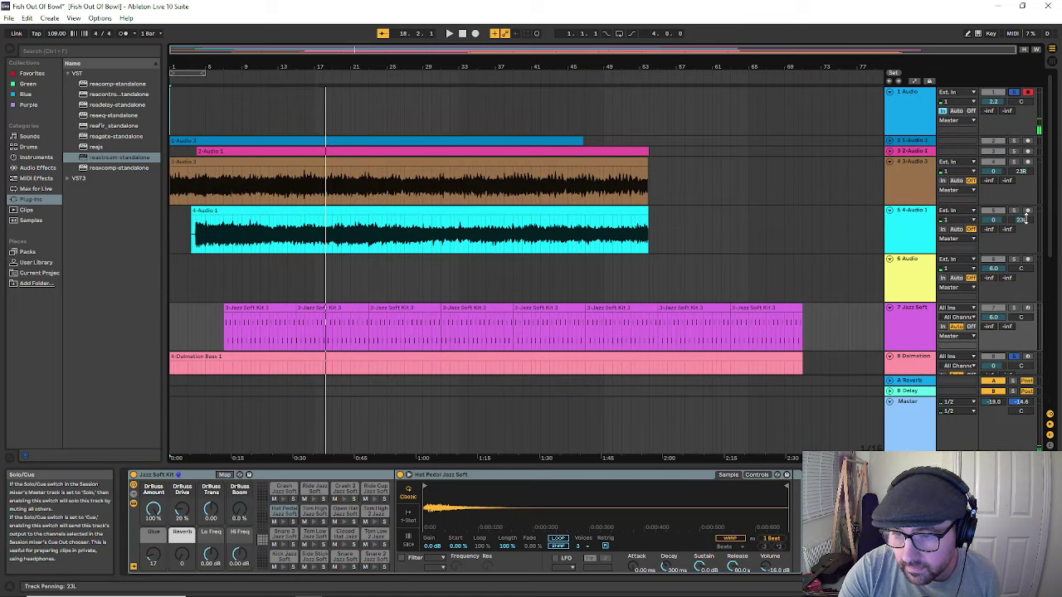
scroll(1026, 217, down, 3)
click(253, 75)
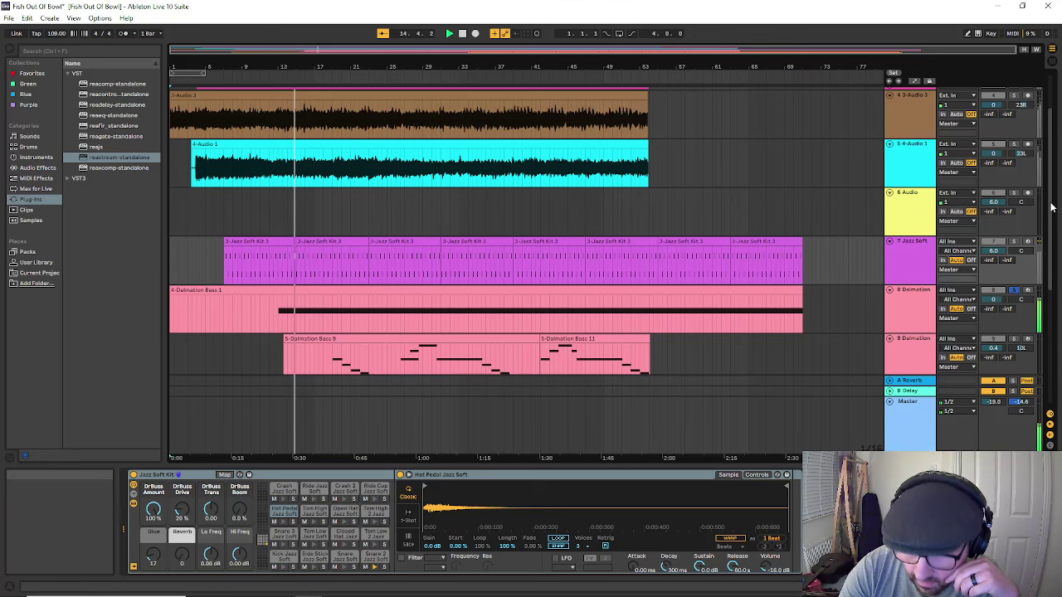
Step: Pan the 8 Dalmation track fully right to 50R while it plays
scroll(1051, 182, up, 3)
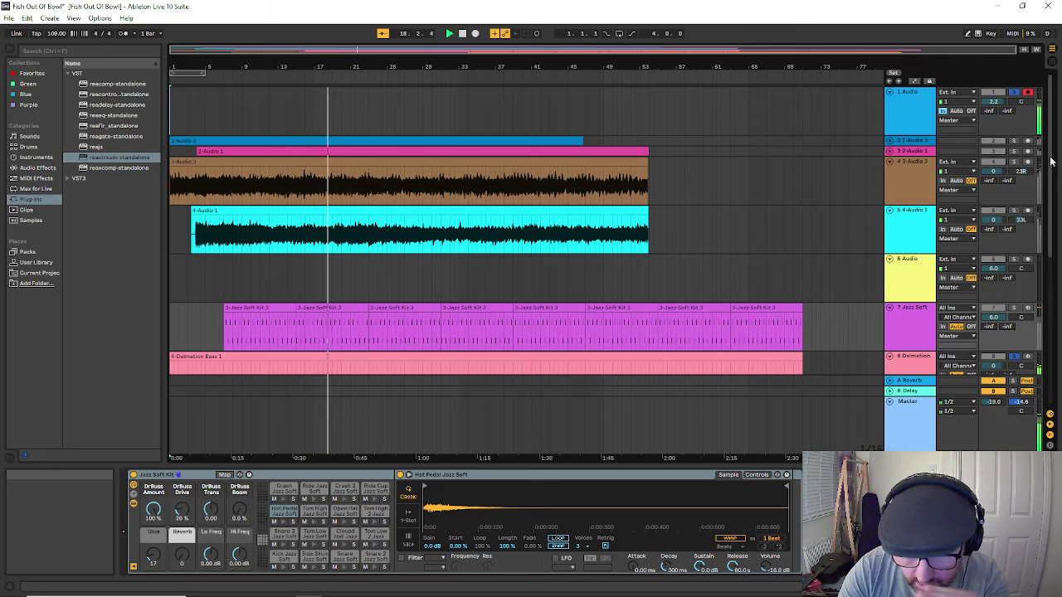
scroll(1036, 191, down, 5)
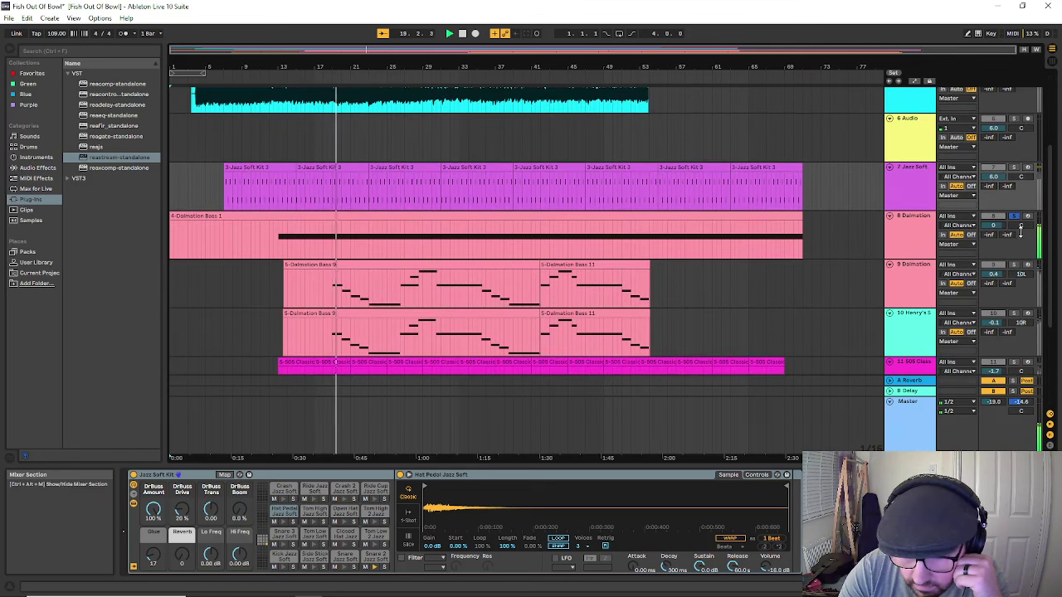
drag(1020, 231, 1020, 195)
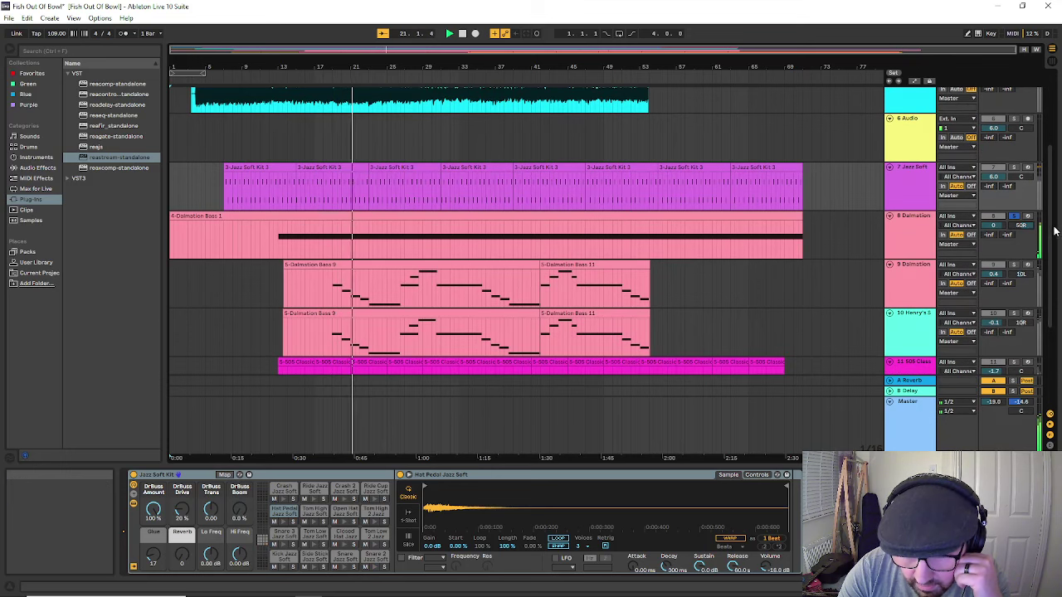
Step: Move the 8 Dalmation track's pan back through 13R to center and stop playback
drag(1053, 232, 1053, 133)
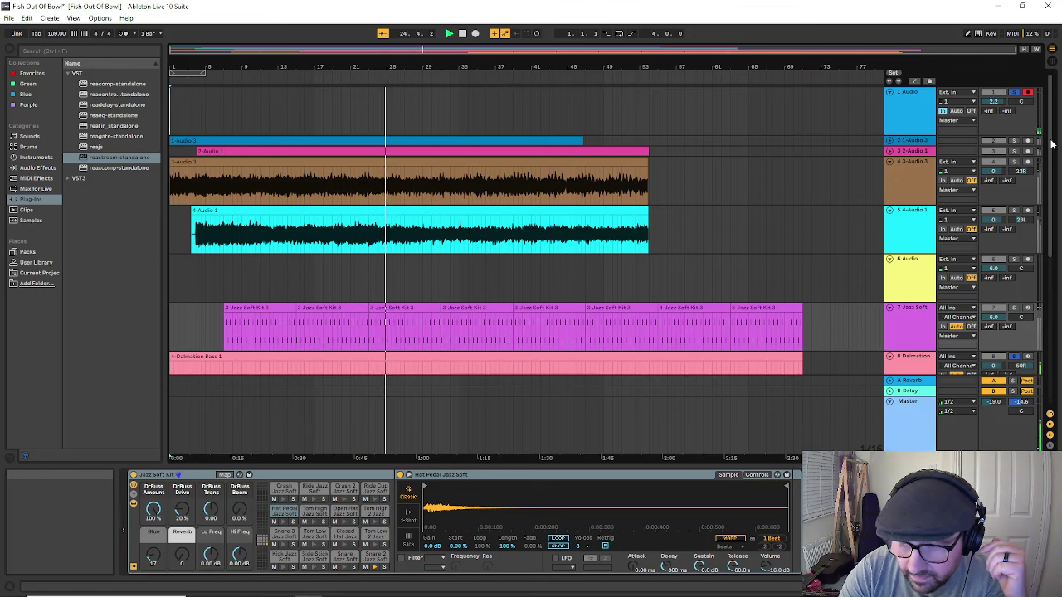
scroll(1037, 158, down, 5)
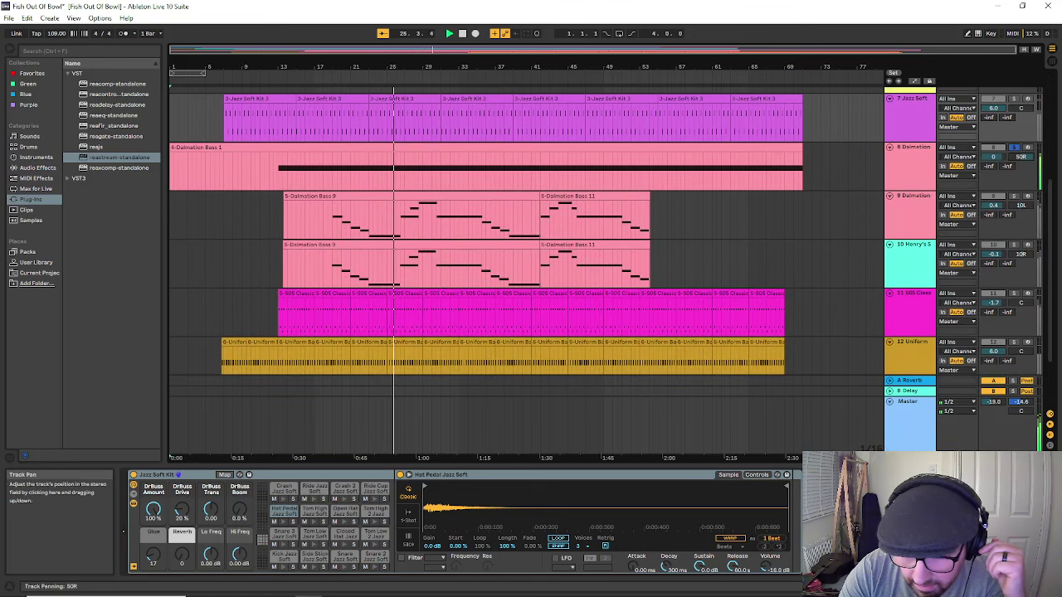
drag(1019, 156, 1019, 187)
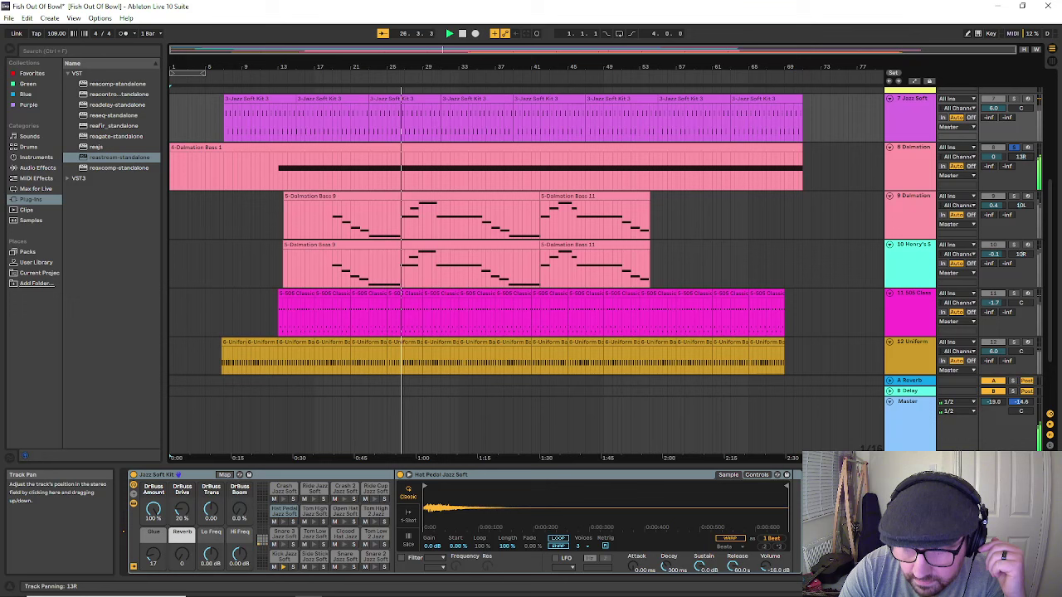
key(Delete)
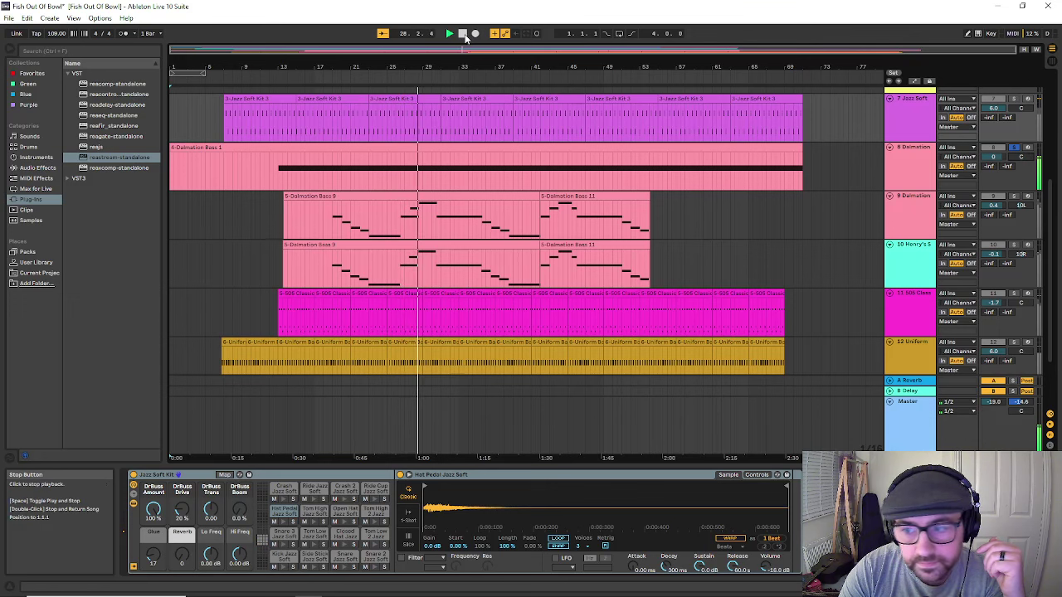
click(462, 34)
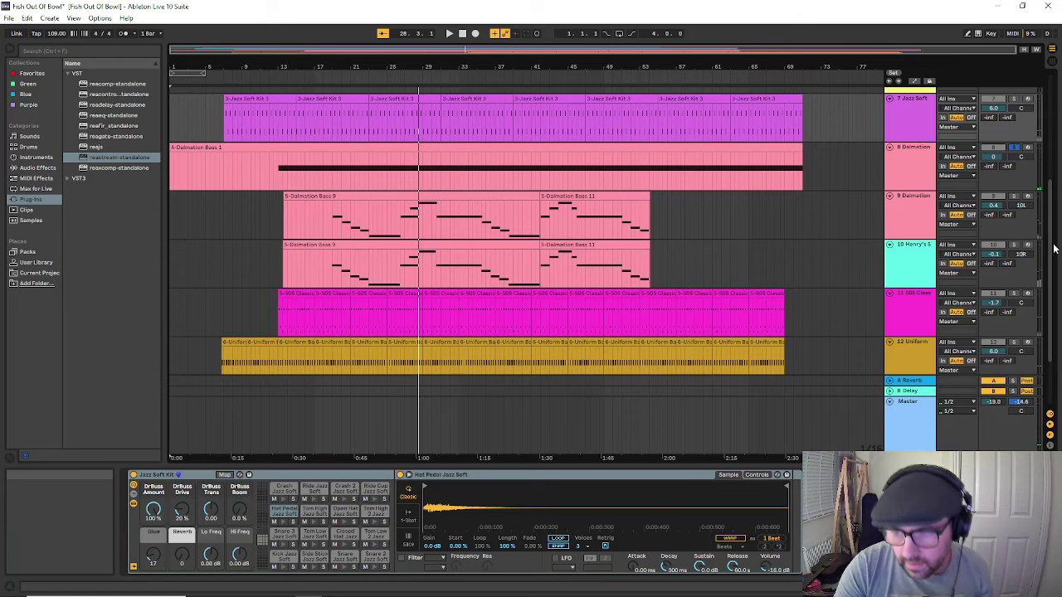
Step: Move the solo from the 8 Dalmation track to the 9 Dalmation track and open the 10 Henry's Solo track's name for renaming
drag(1055, 249, 1045, 289)
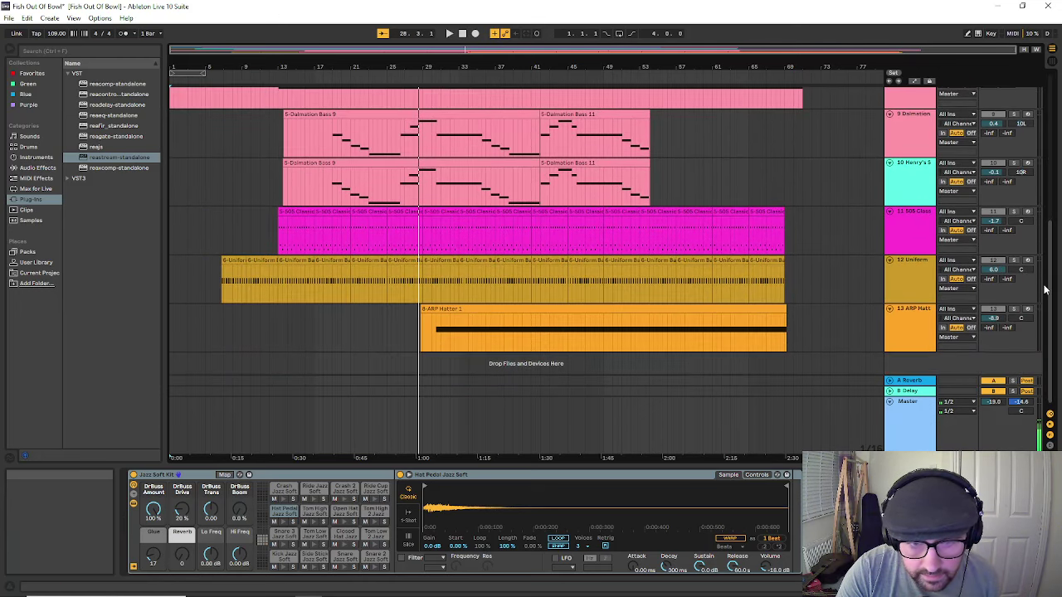
scroll(1045, 289, up, 3)
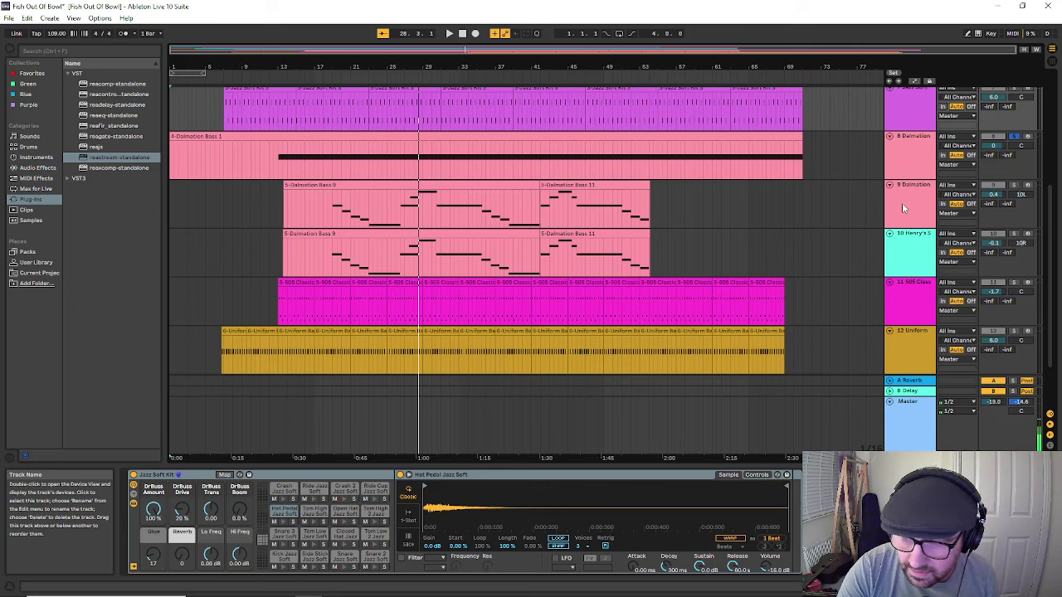
click(1014, 186)
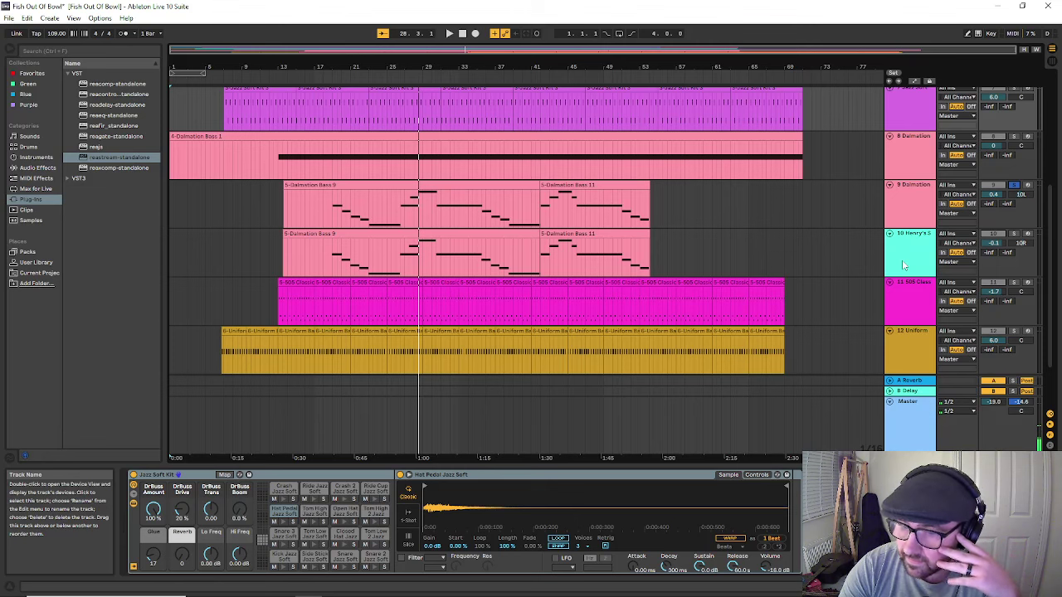
right_click(917, 245)
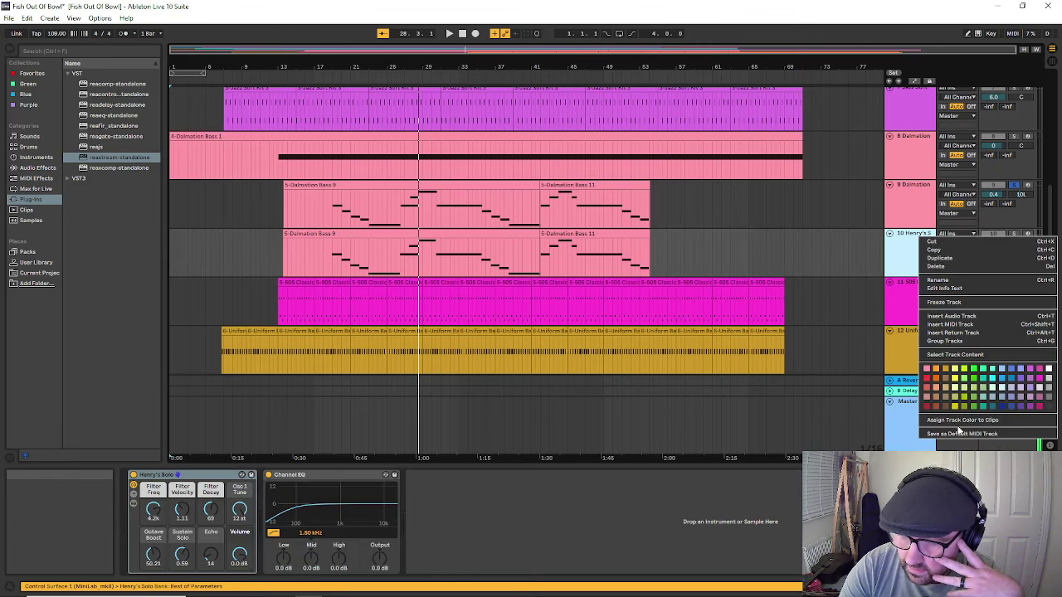
click(945, 281)
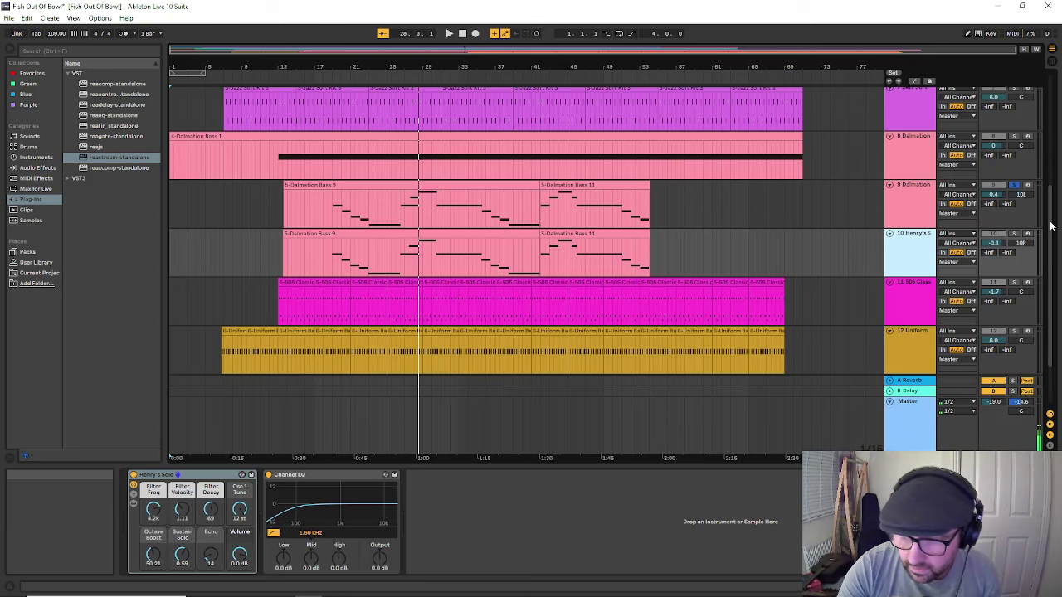
Step: Play the arrangement from around bar 17 and lower the 9 Dalmation track's volume to -8.5 dB
drag(1050, 226, 1052, 249)
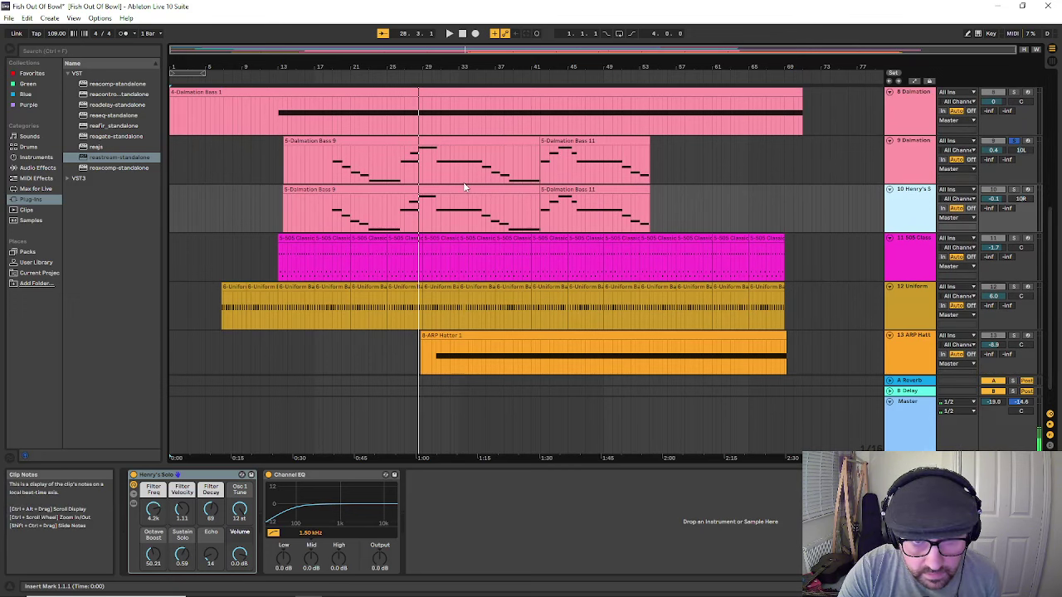
click(315, 73)
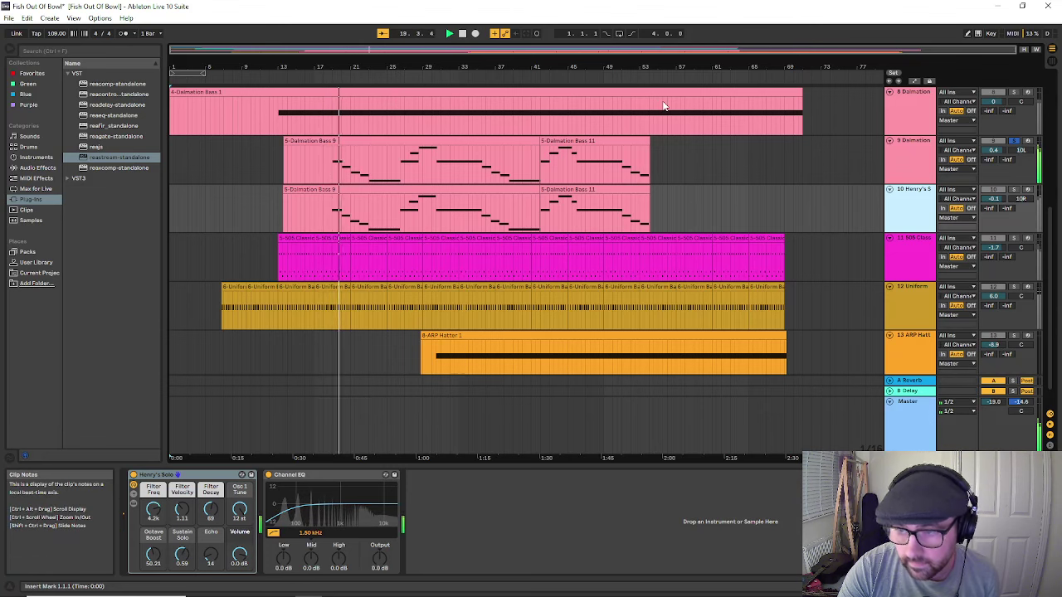
drag(993, 150, 992, 177)
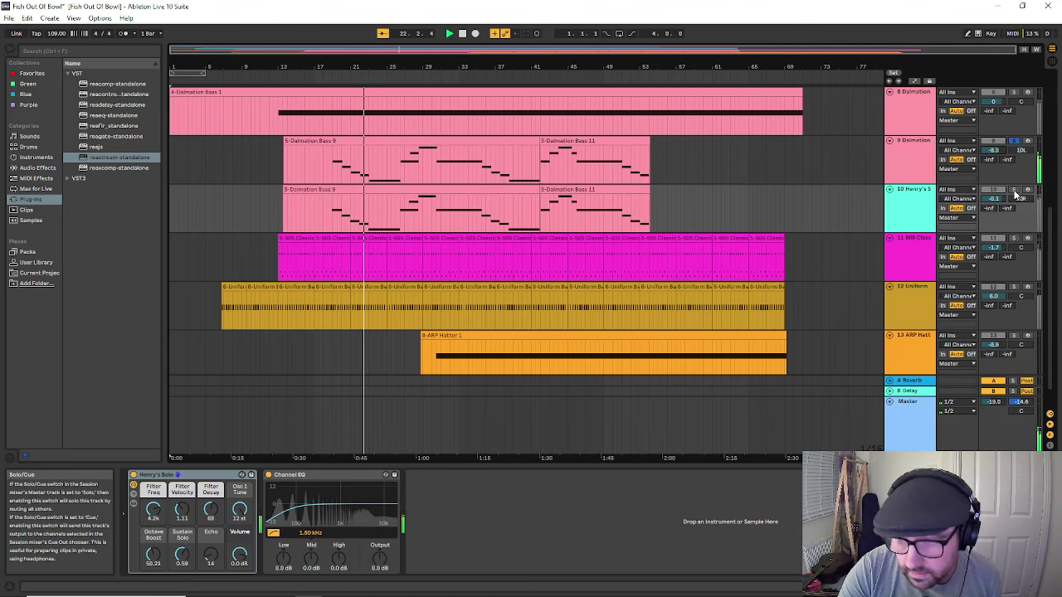
Step: Add the 10 Henry's Solo track to the solos and lower its volume to -5.4 dB
click(1015, 190)
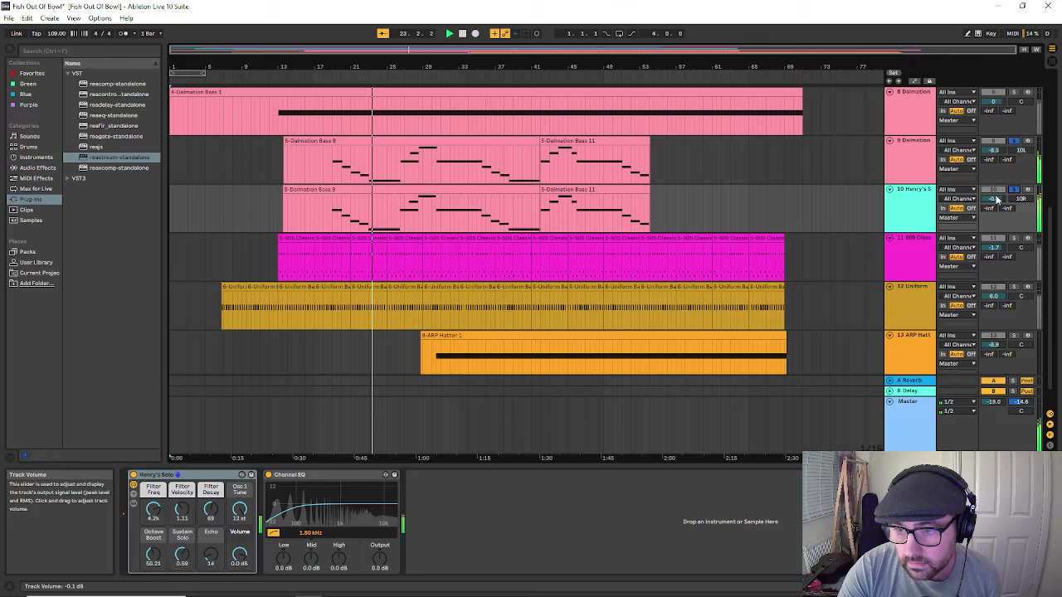
drag(992, 199, 993, 217)
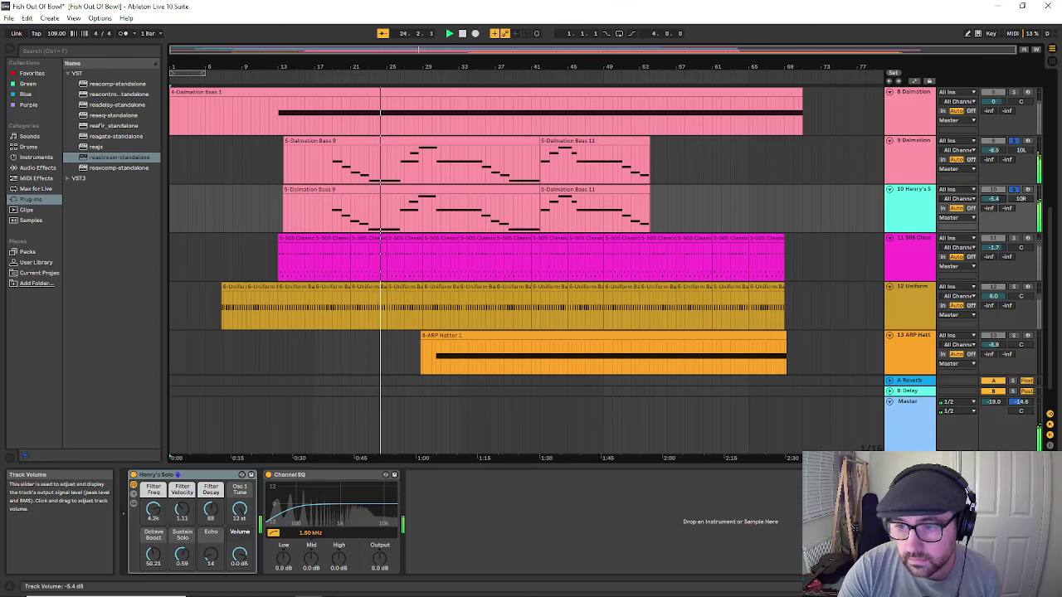
Step: Solo the 7 Jazz Soft track together with tracks 9 and 10 while the arrangement plays
scroll(959, 169, up, 5)
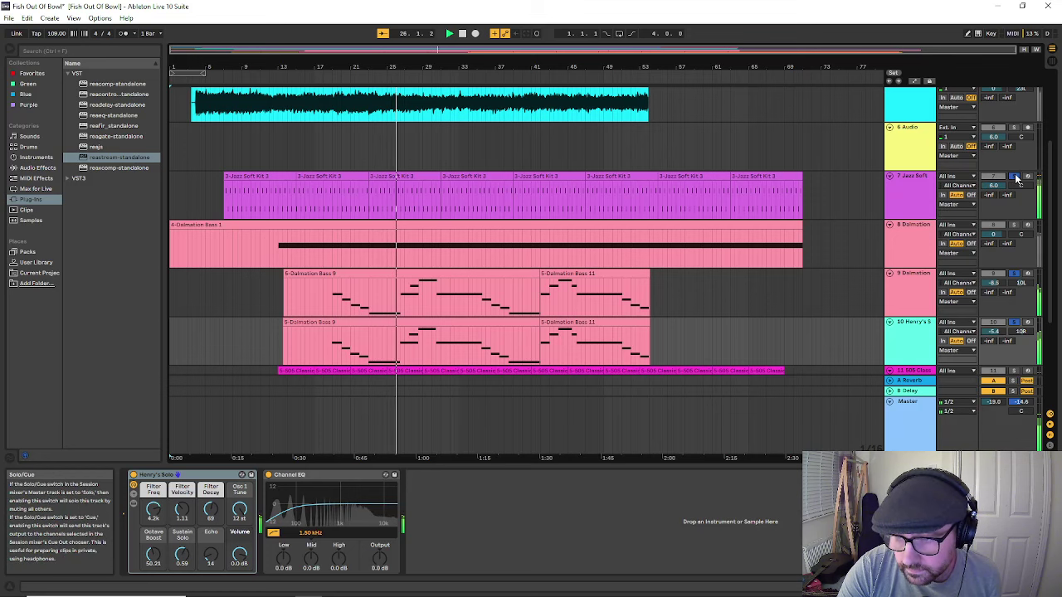
scroll(995, 187, down, 3)
scroll(998, 196, down, 3)
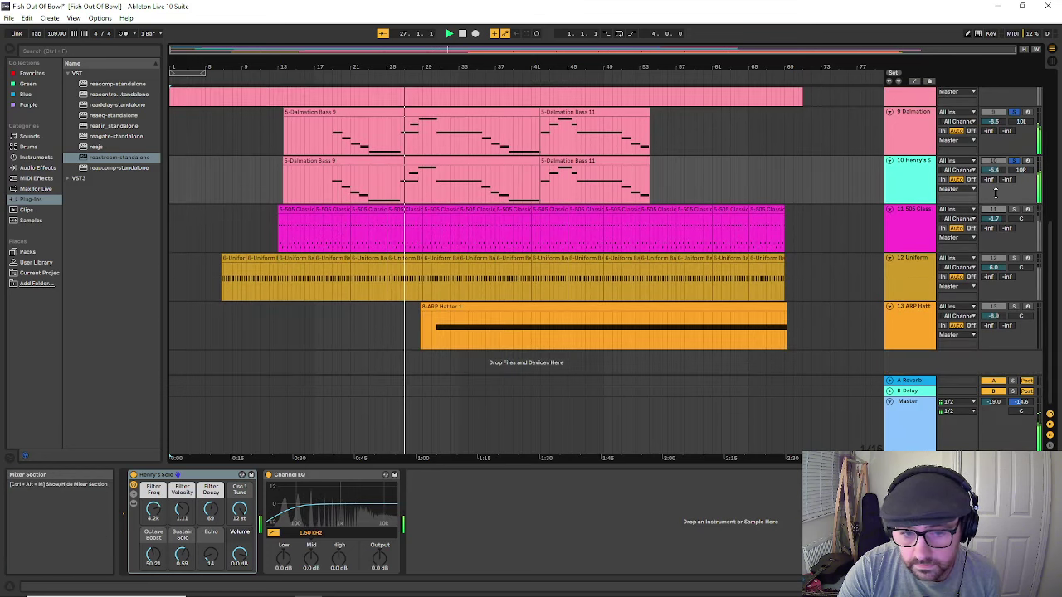
scroll(996, 198, up, 2)
scroll(995, 198, up, 6)
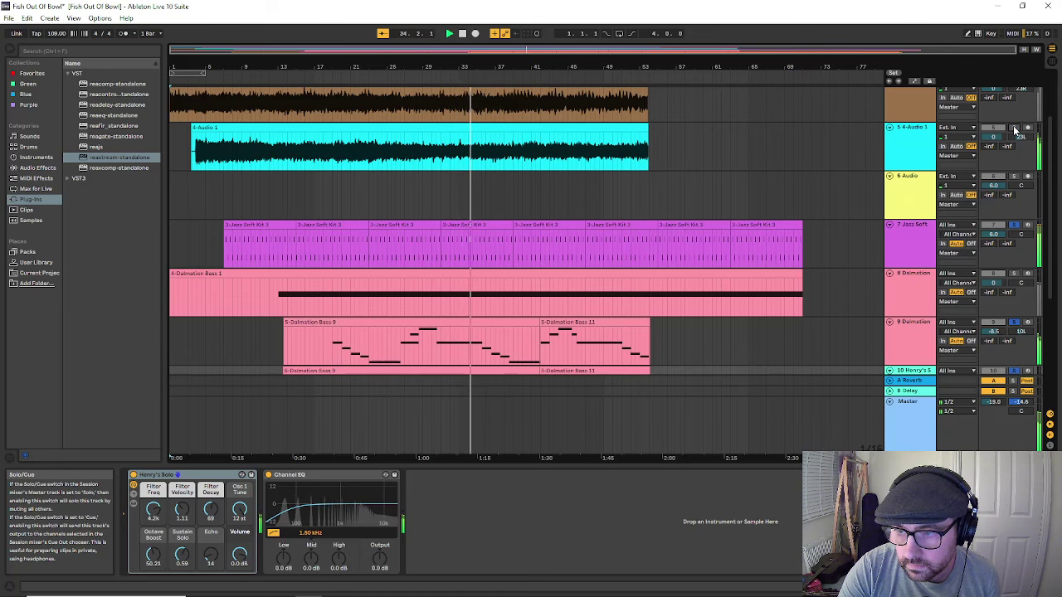
Step: Clear the solos on the 7 Jazz Soft, 10 Henry's Solo and 9 Dalmation tracks
scroll(1019, 204, down, 1)
scroll(1019, 204, down, 2)
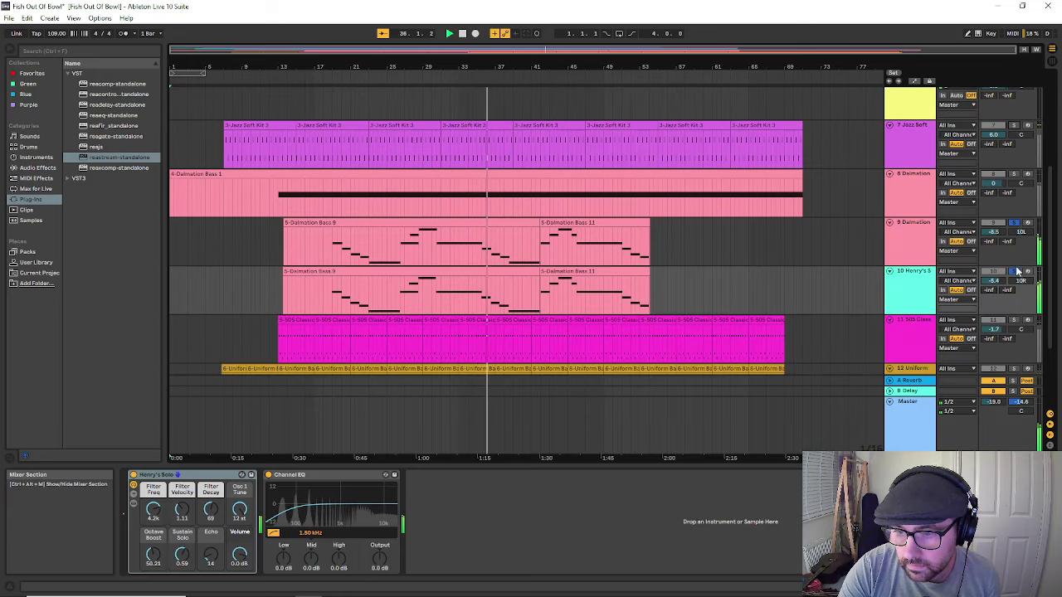
click(1012, 224)
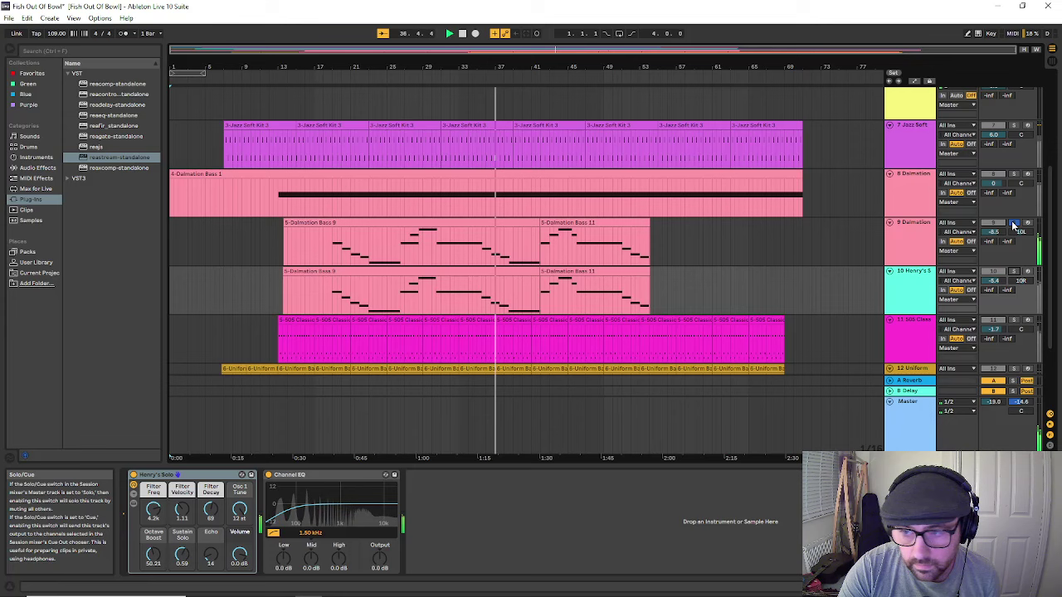
scroll(1013, 224, up, 5)
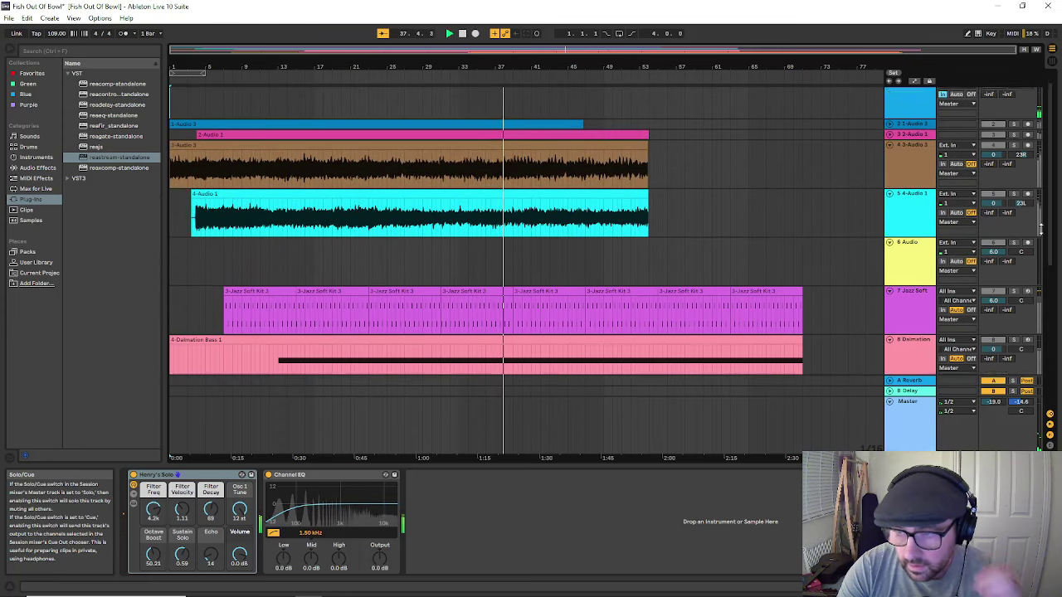
Step: Stop playback, solo the 11 505 Classic track and play it from around bar 13 to bar 17
drag(1047, 204, 1050, 321)
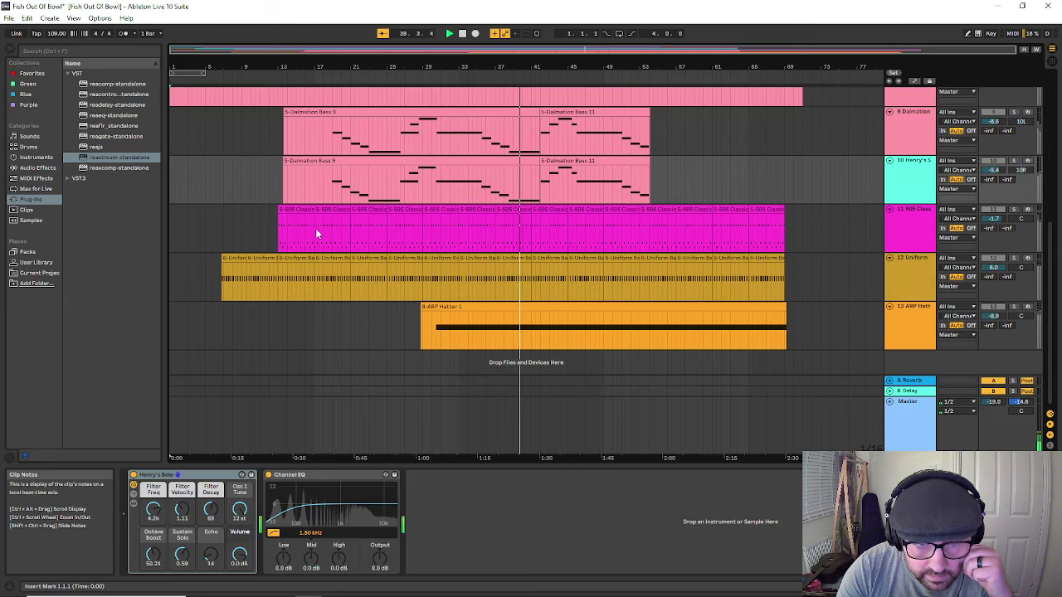
click(462, 34)
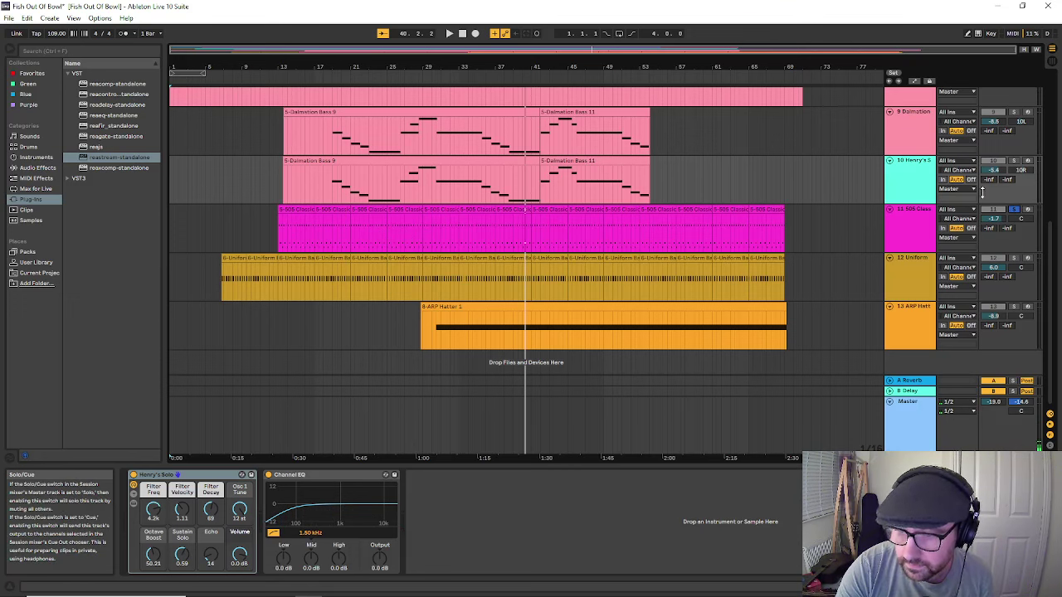
click(282, 78)
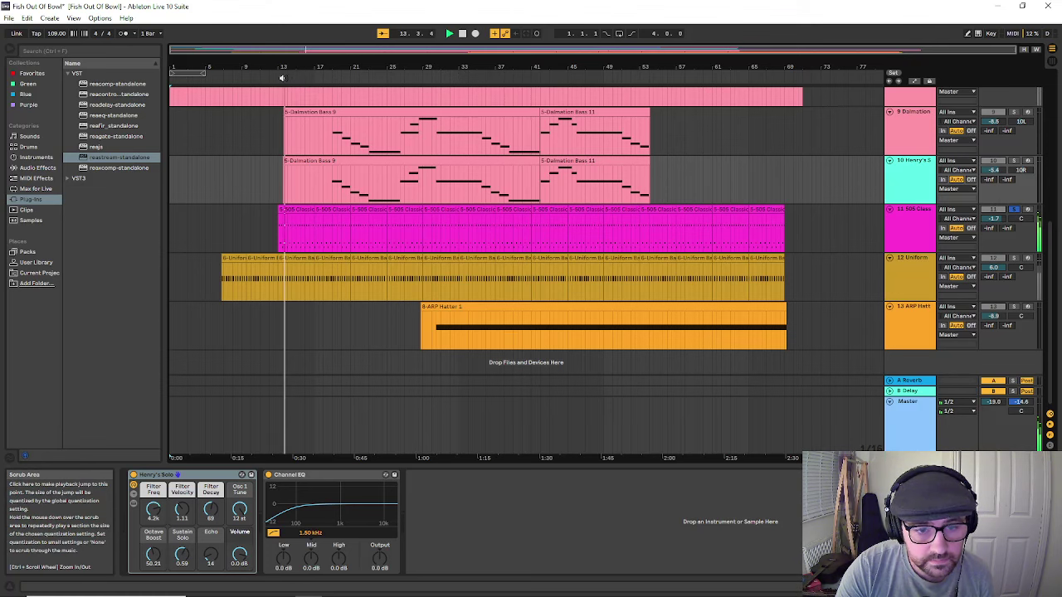
click(462, 36)
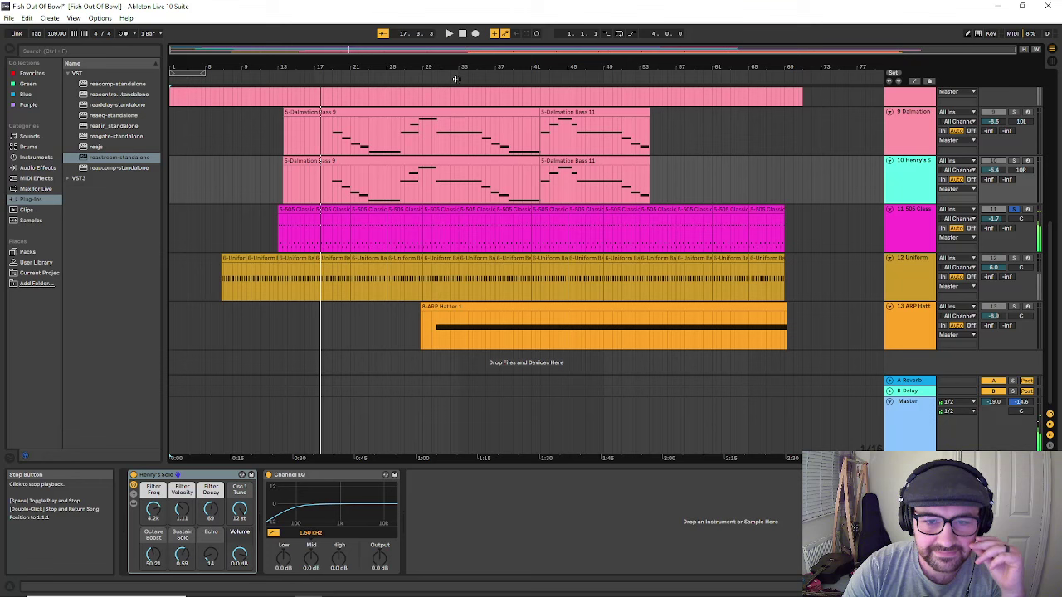
Step: Solo the 12 Uniform track alongside the 11 505 Classic track, play from around bar 11 and stop playback
click(260, 73)
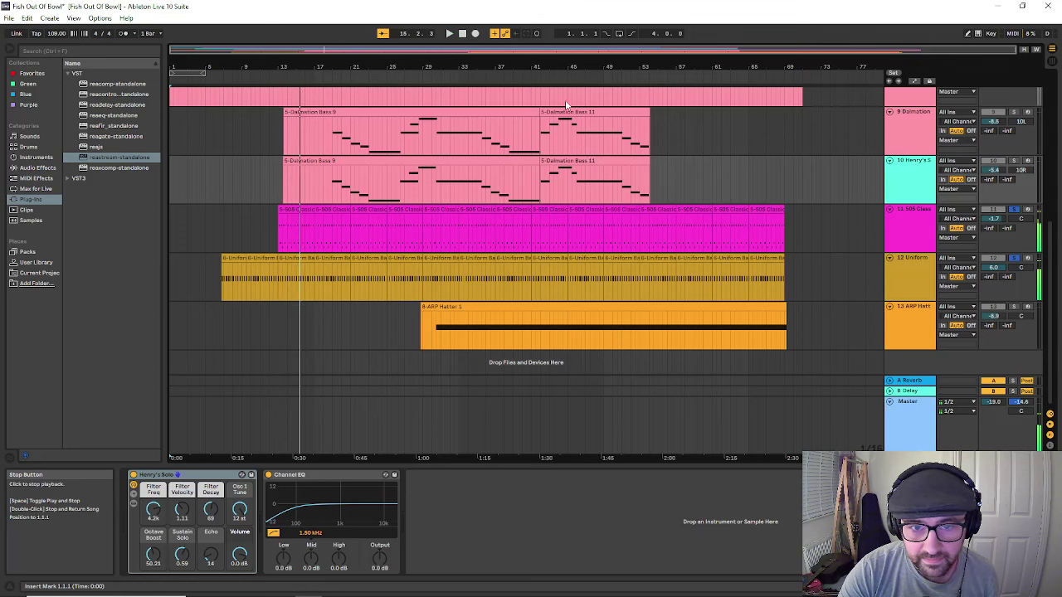
scroll(567, 105, up, 5)
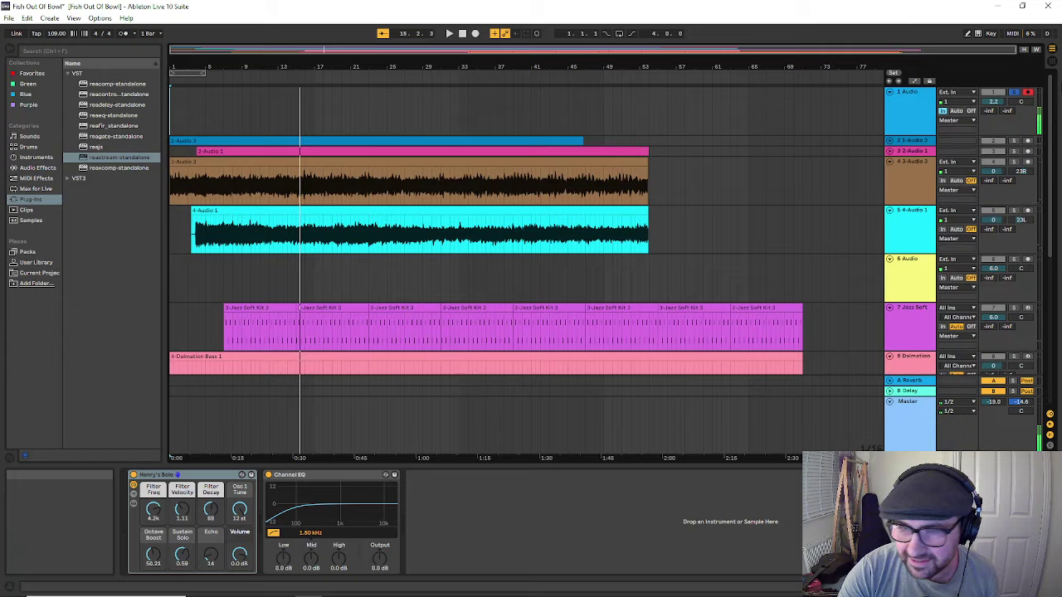
scroll(522, 233, down, 5)
Step: Arm the 12 Uniform track for recording and clear the solos on tracks 11 and 12
click(1027, 258)
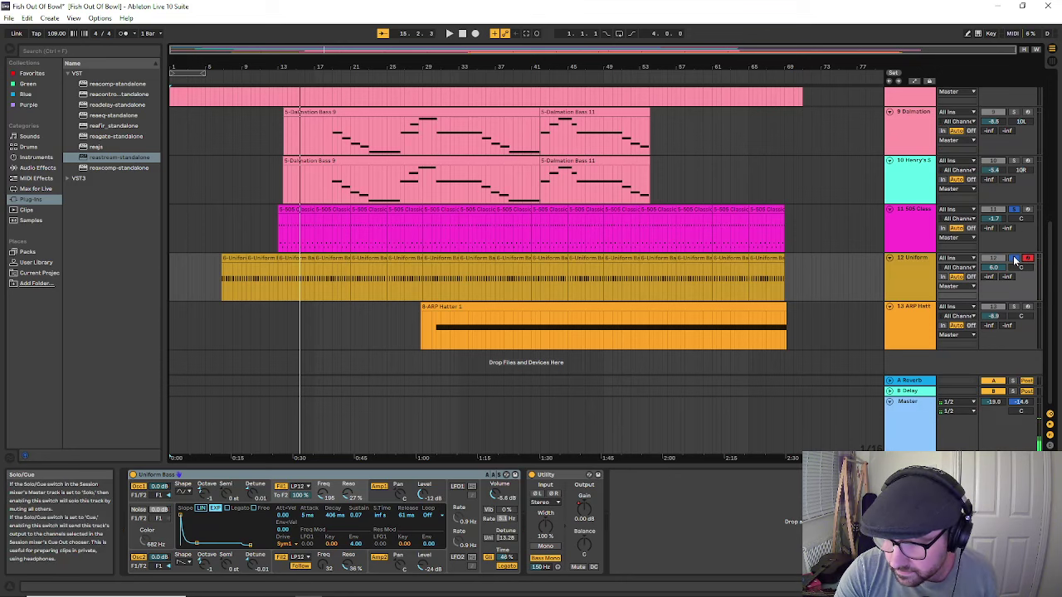
scroll(977, 237, up, 10)
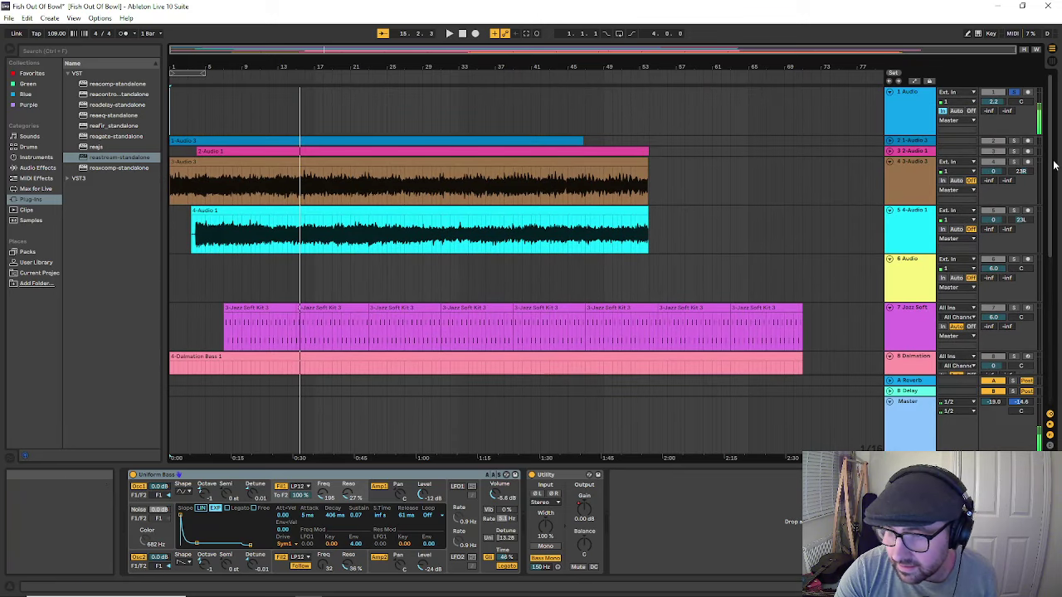
scroll(1054, 166, down, 10)
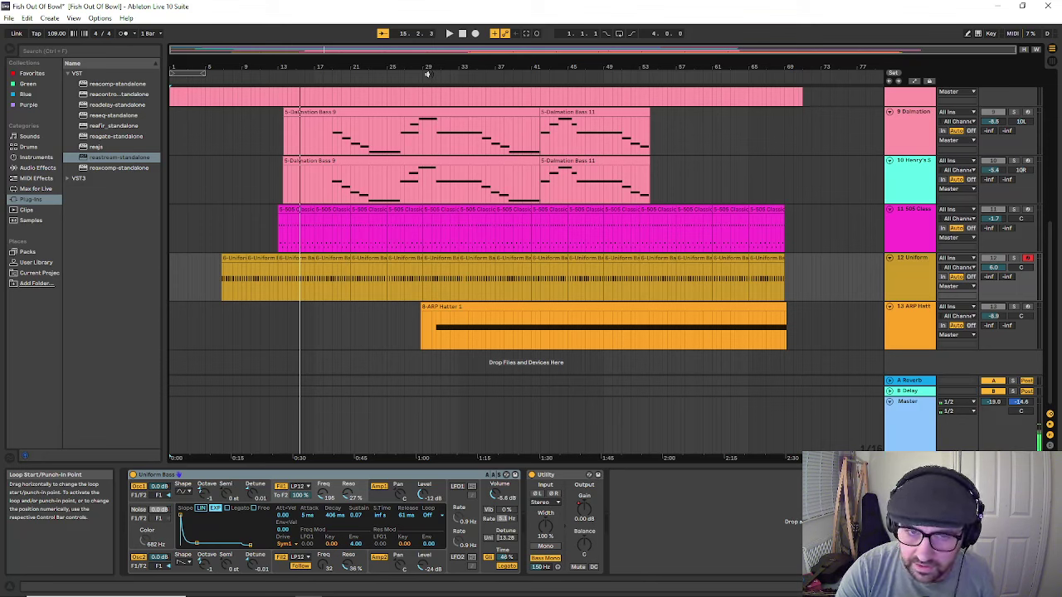
Step: Play the arrangement from around bar 29 and solo the 13 ARP Hatter track
click(427, 74)
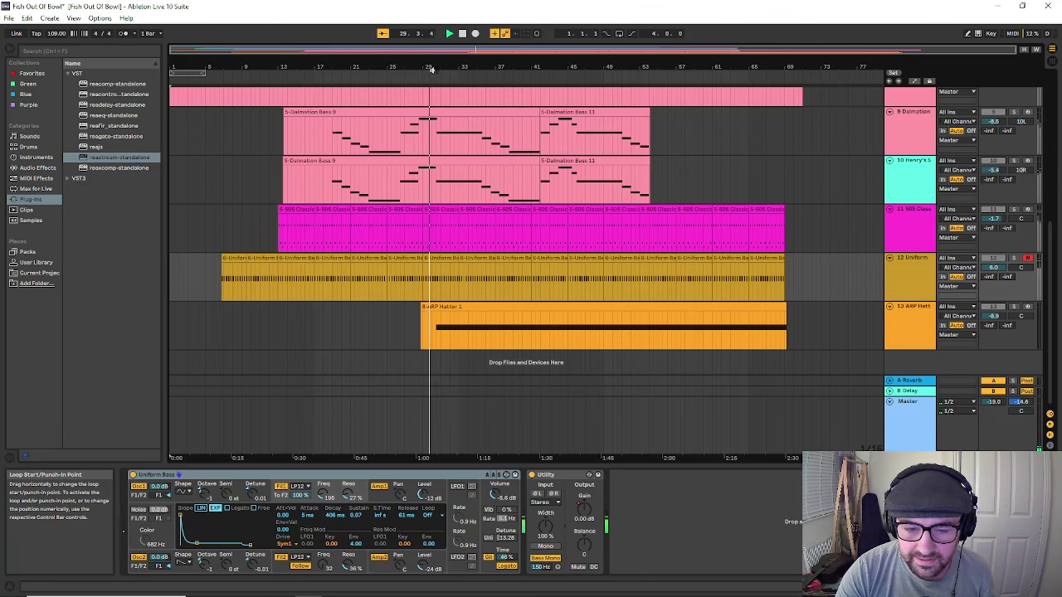
click(1012, 306)
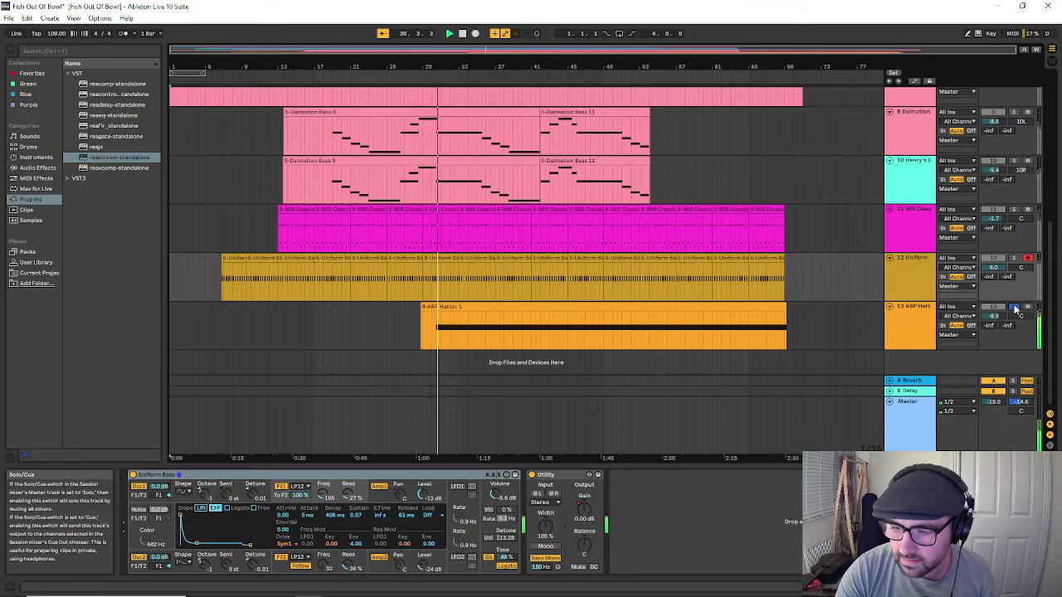
scroll(871, 214, up, 10)
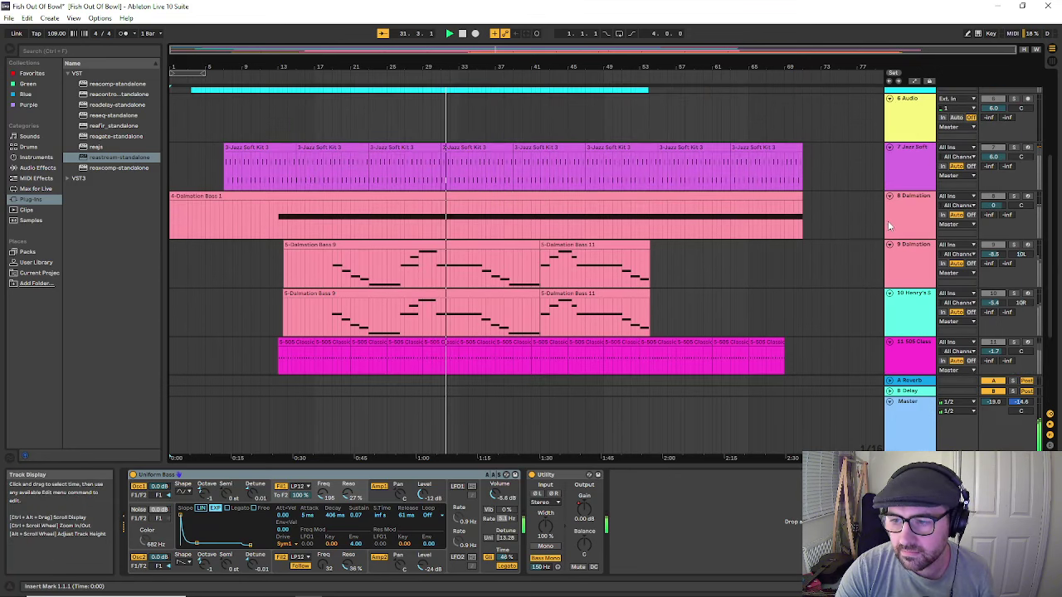
scroll(898, 226, up, 1)
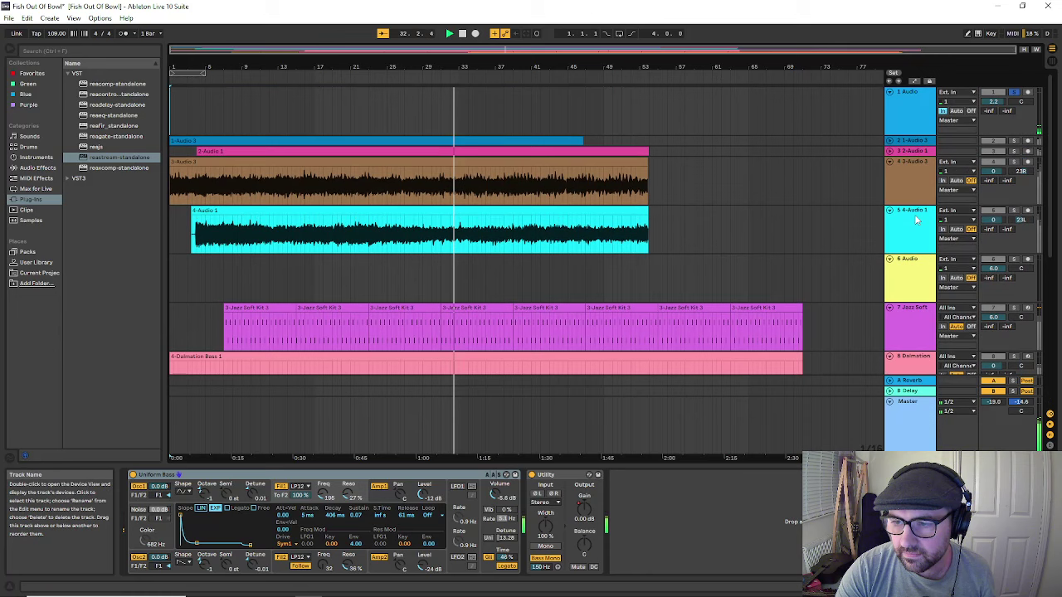
Step: Set the 13 ARP Hatter track's volume to -9.5 dB and solo the 11 505 Classic and 12 Uniform tracks with it
scroll(1050, 224, down, 10)
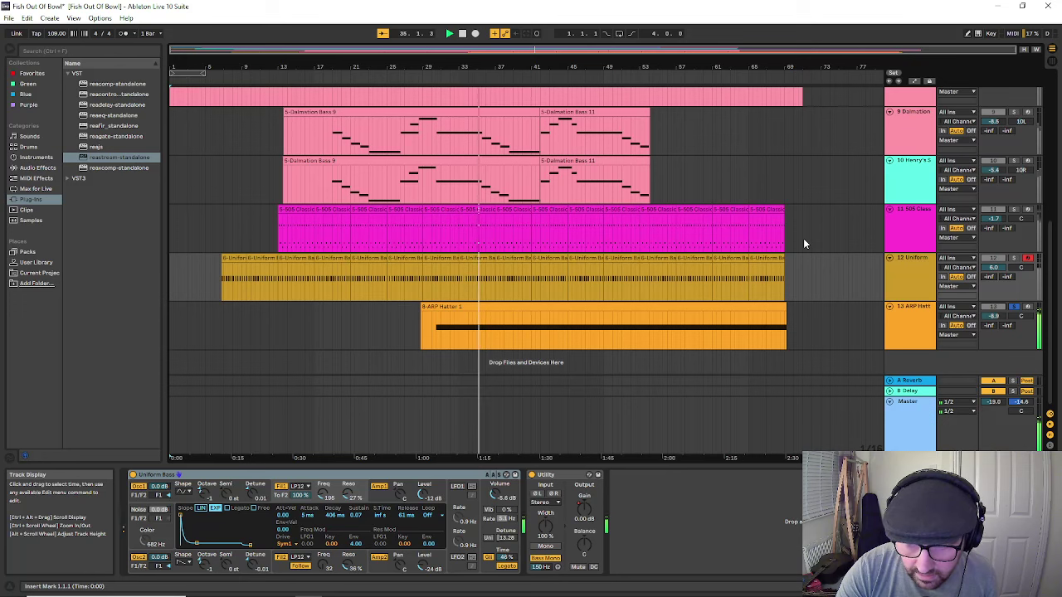
mouse_move(994, 316)
mouse_down()
mouse_move(993, 373)
mouse_move(994, 317)
mouse_up()
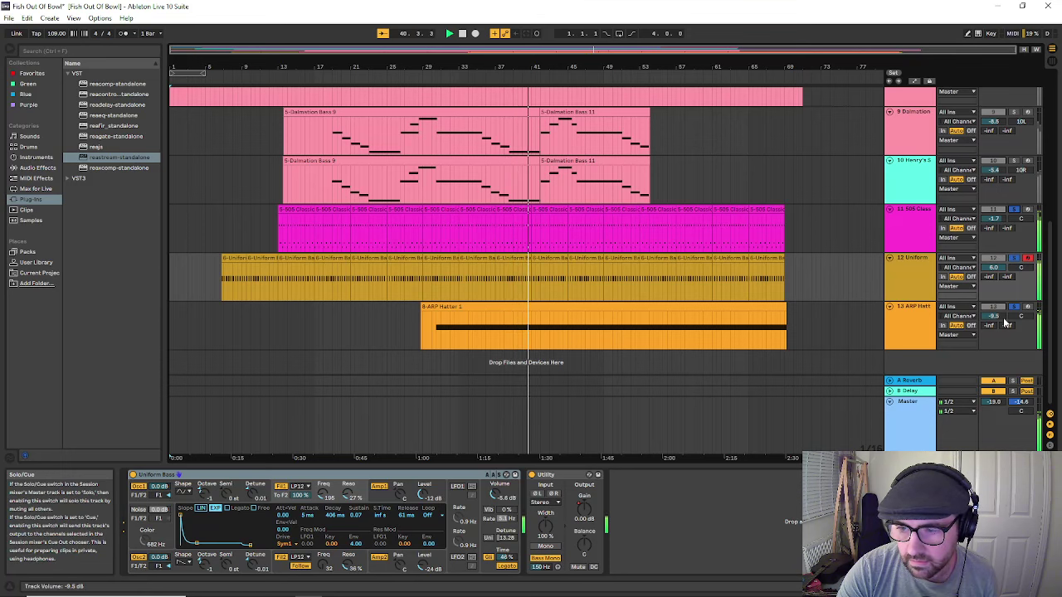
Step: Add tracks 10, 9 and 8 to the solos, raising track 10's volume to -1.1 dB and track 9's to -5.3 dB
scroll(1007, 273, up, 3)
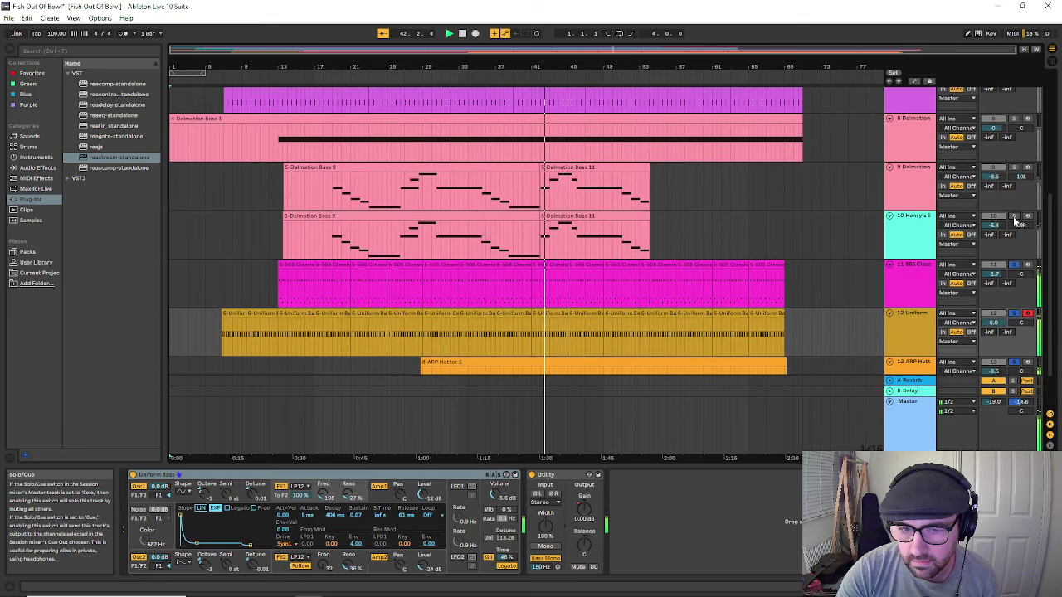
scroll(1013, 220, up, 2)
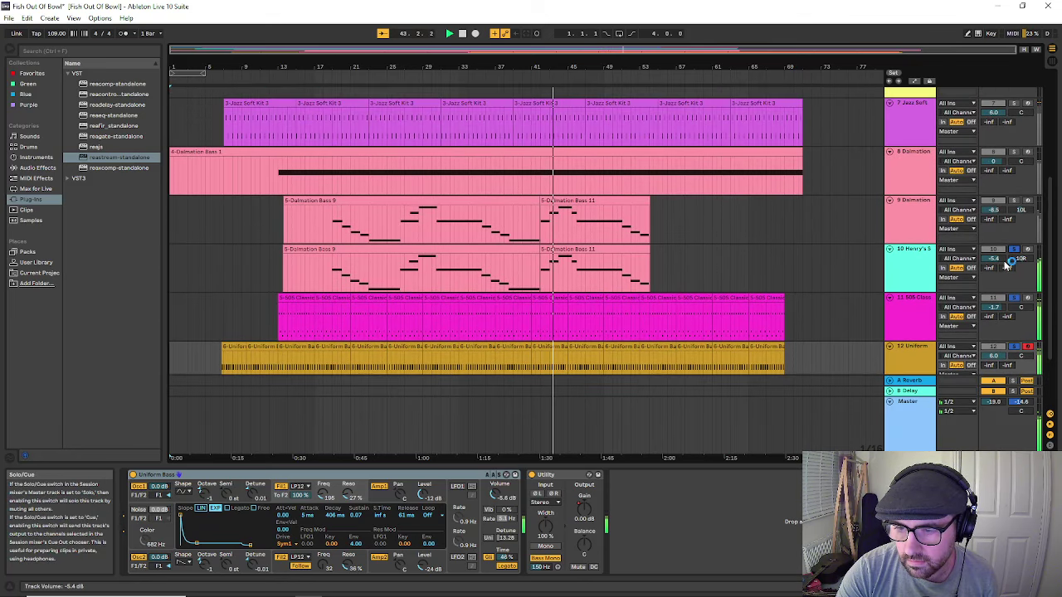
drag(993, 258, 993, 240)
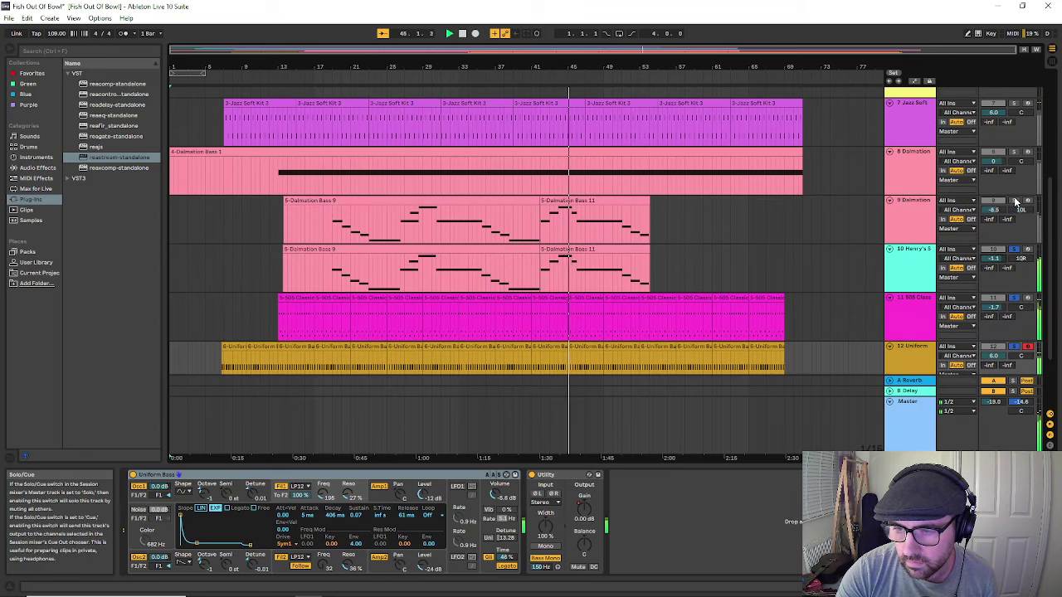
scroll(1003, 204, up, 2)
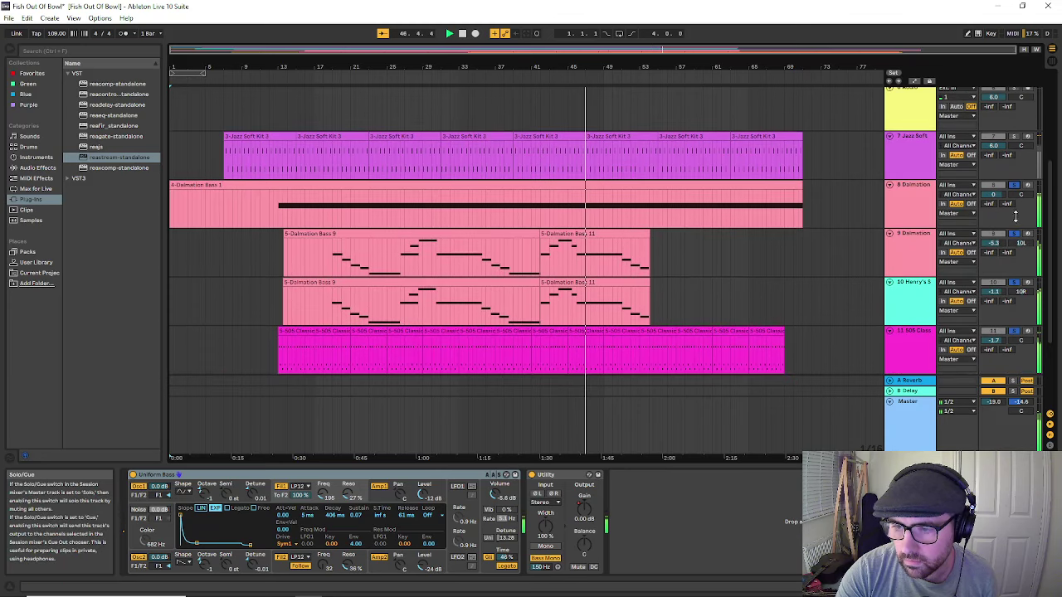
Step: Add the 7 Jazz Soft track and audio tracks 5 and 4 to the solos while the arrangement plays
scroll(1019, 203, up, 4)
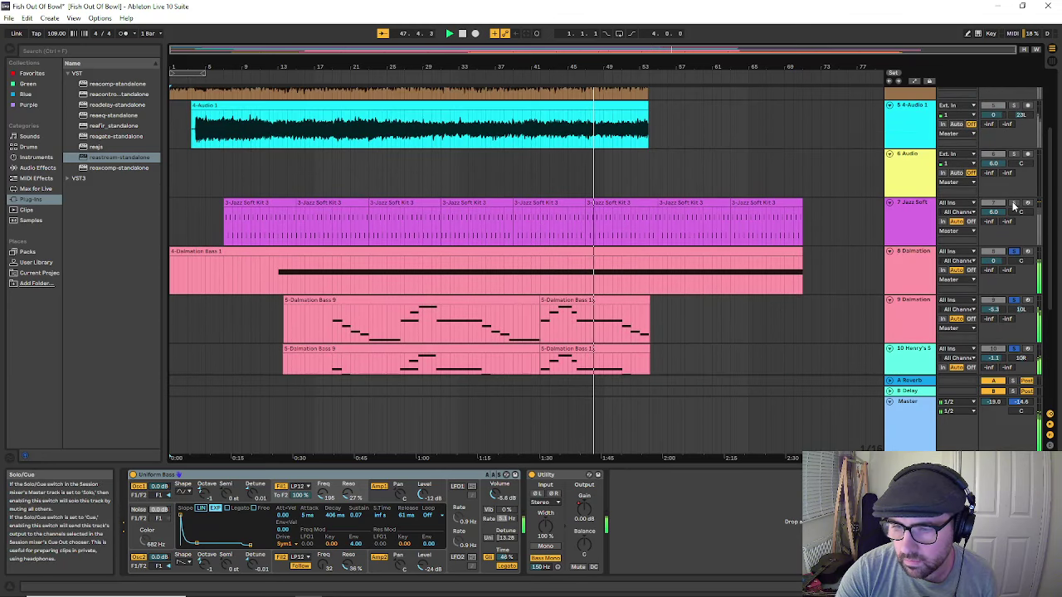
scroll(1013, 215, up, 2)
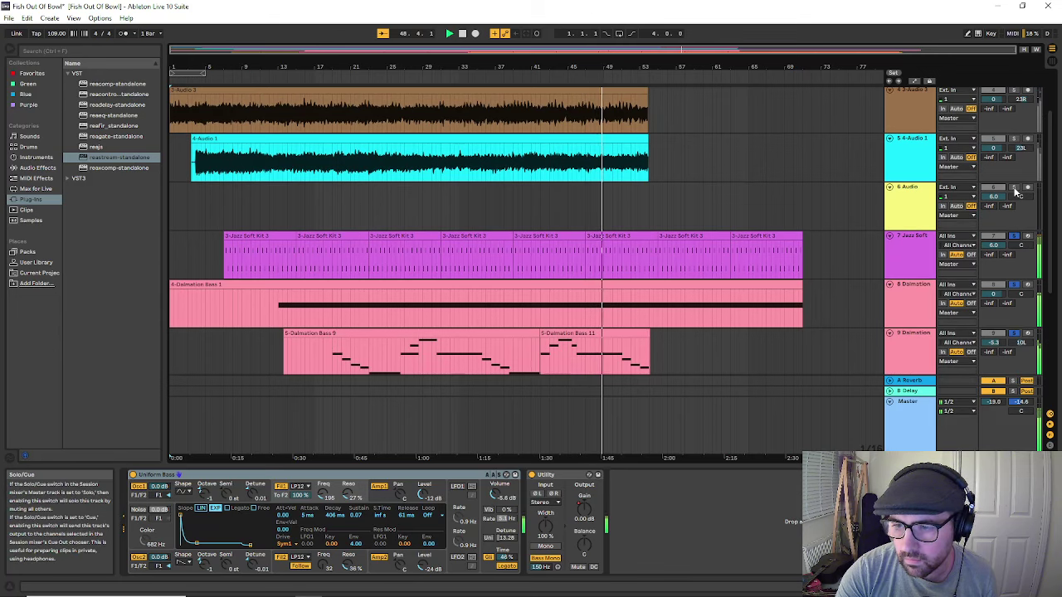
scroll(1014, 142, up, 3)
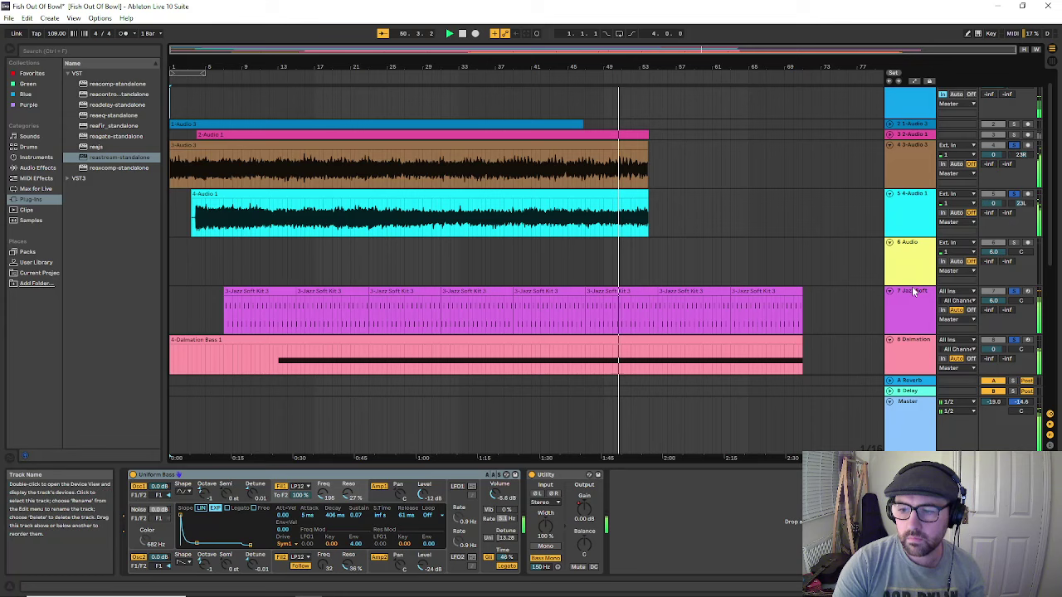
Step: Play the soloed mix past the end of the audio clips and stop playback at bar 56
scroll(666, 271, up, 1)
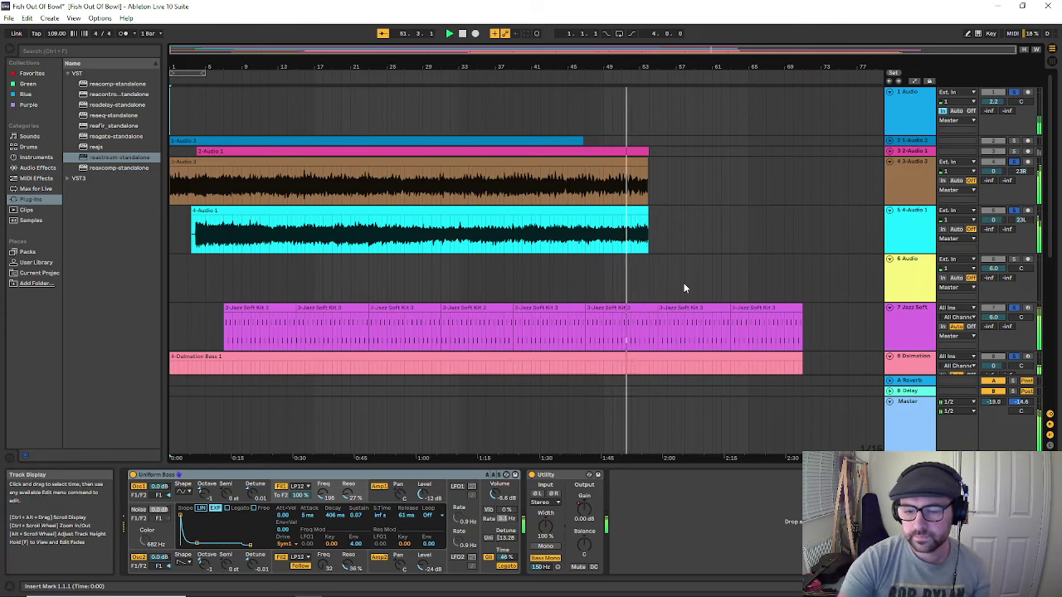
scroll(678, 249, down, 2)
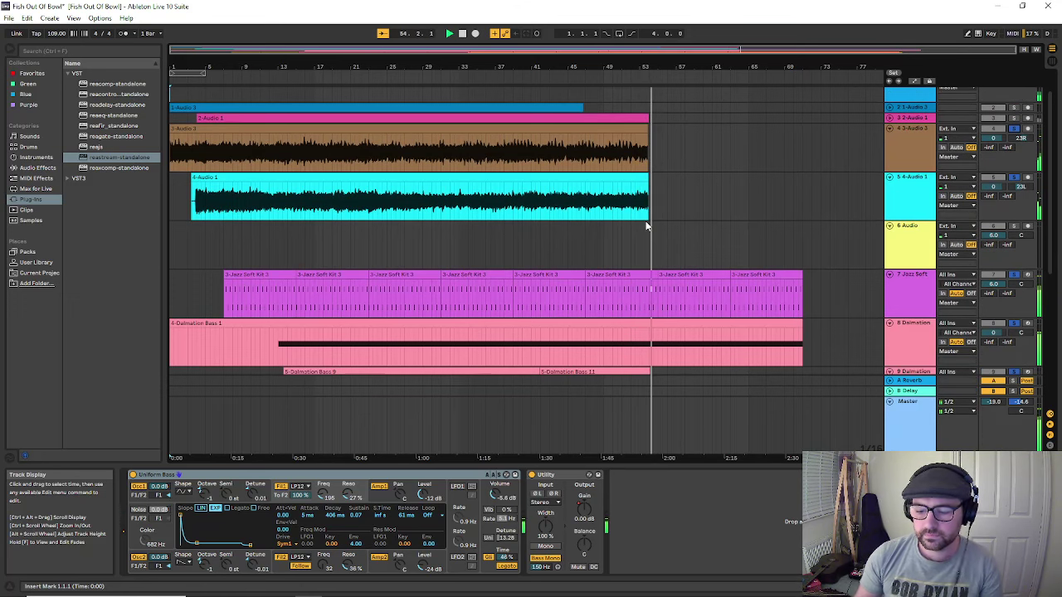
click(462, 33)
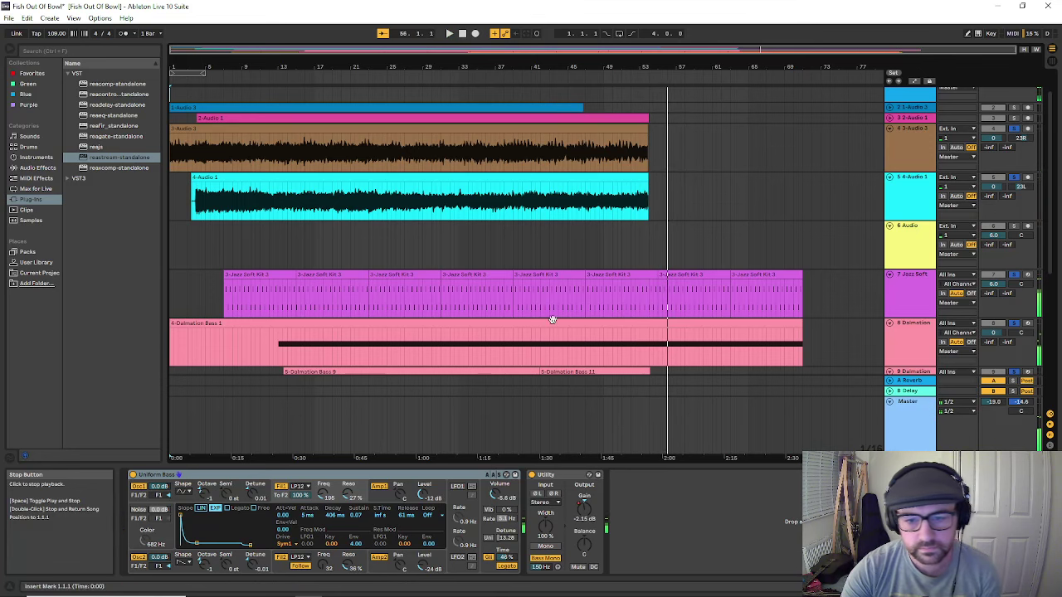
Step: Show the arrangement's automation and examine the envelopes on tracks 9 to 13, including the 505 Classic track's Utility gain
click(913, 80)
scroll(867, 256, down, 10)
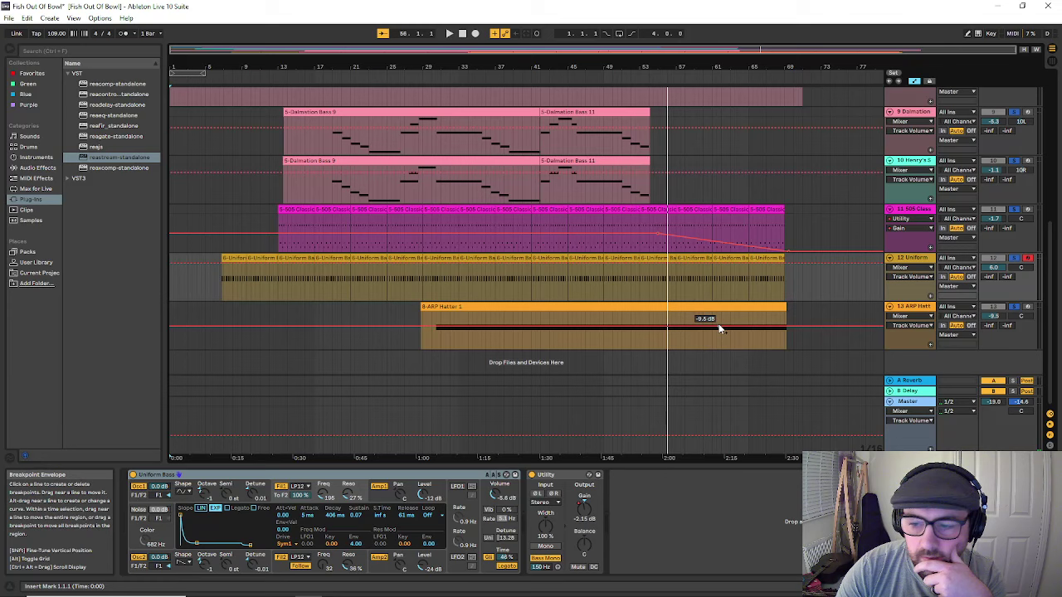
Step: Switch to Microsoft Clipchamp to view the video project that uses the Anticlimax.wav soundtrack
mouse_move(448, 590)
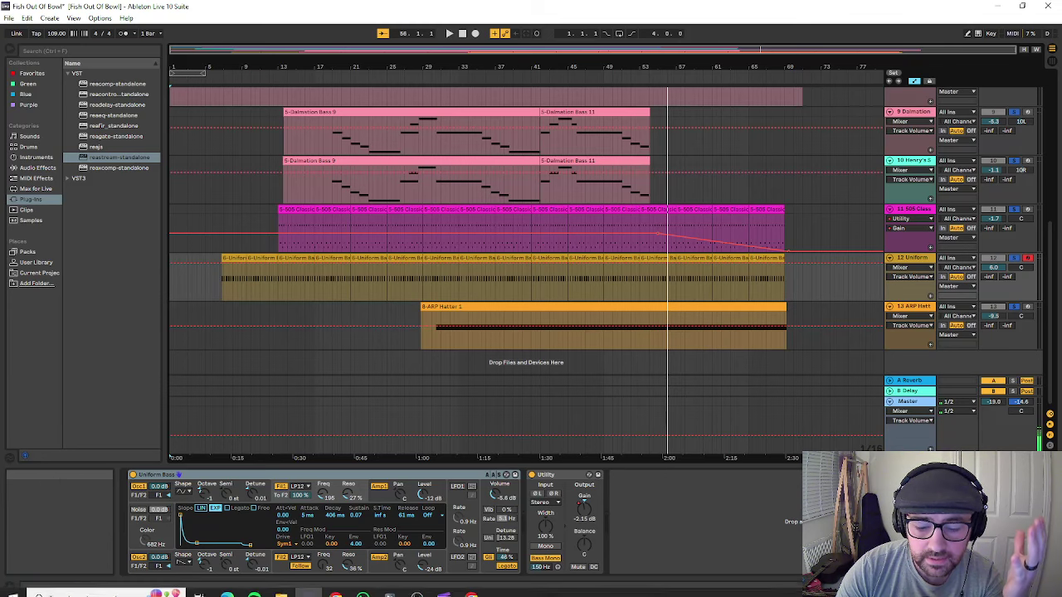
click(445, 587)
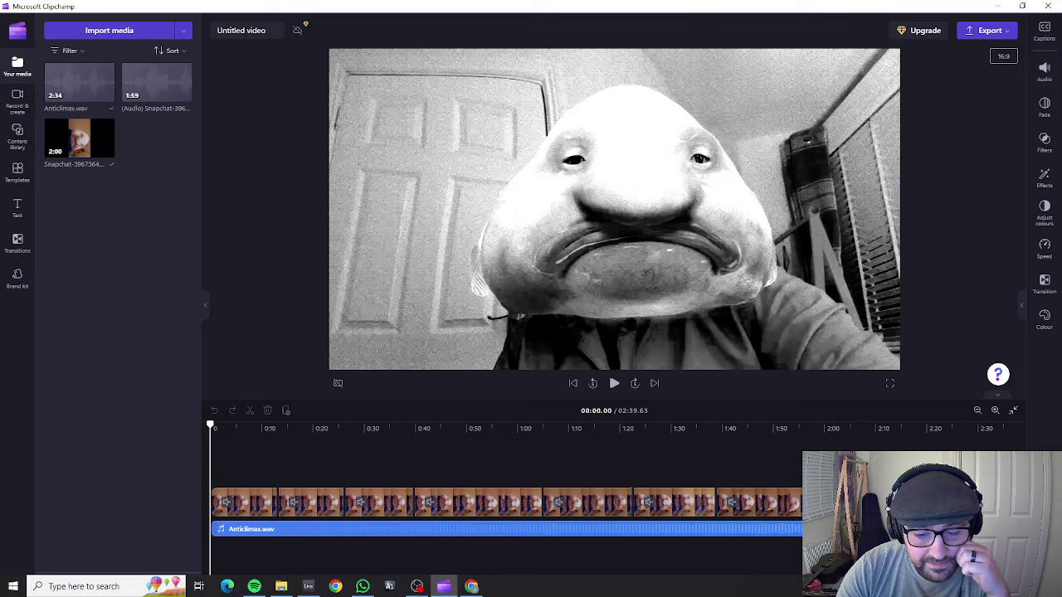
mouse_move(372, 591)
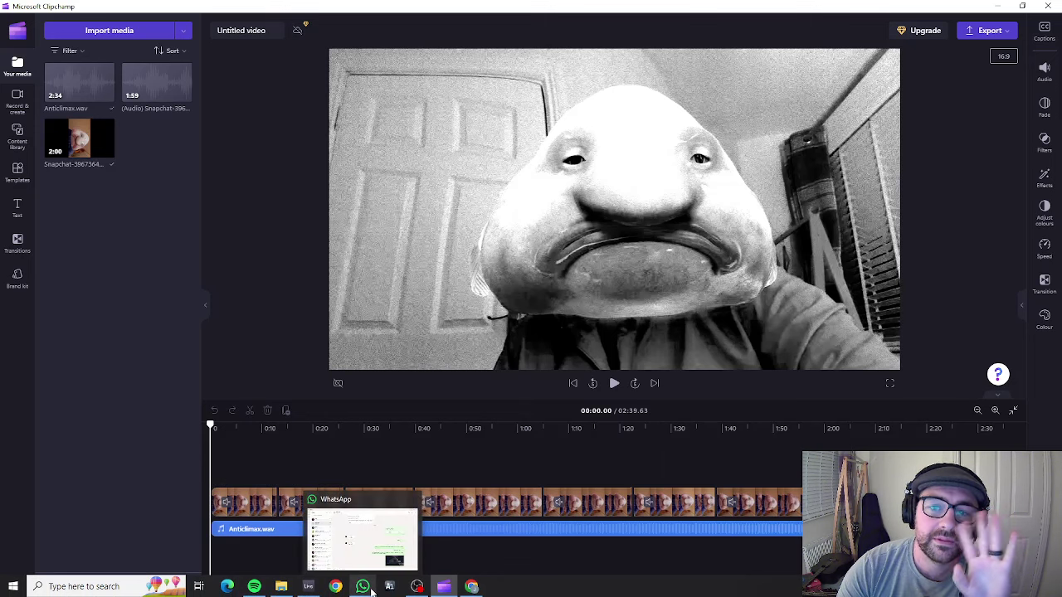